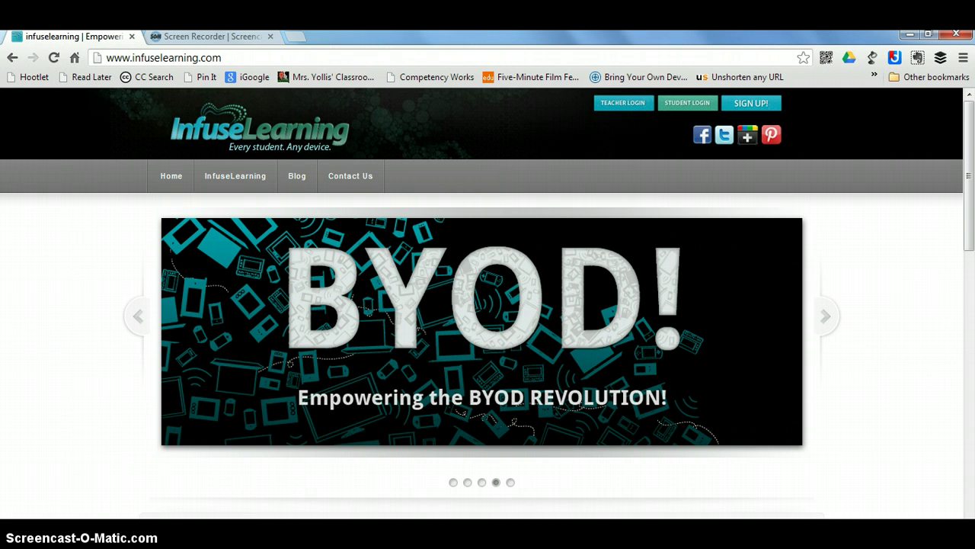
Step: Sign in to the teacher account with the prefilled credentials to reach the teacher dashboard
key("alt+Tab")
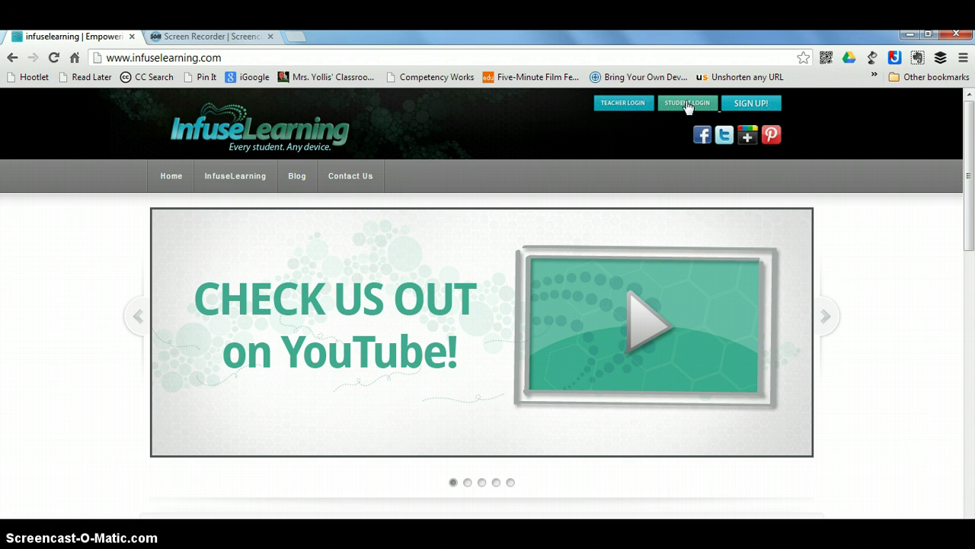
left_click(626, 105)
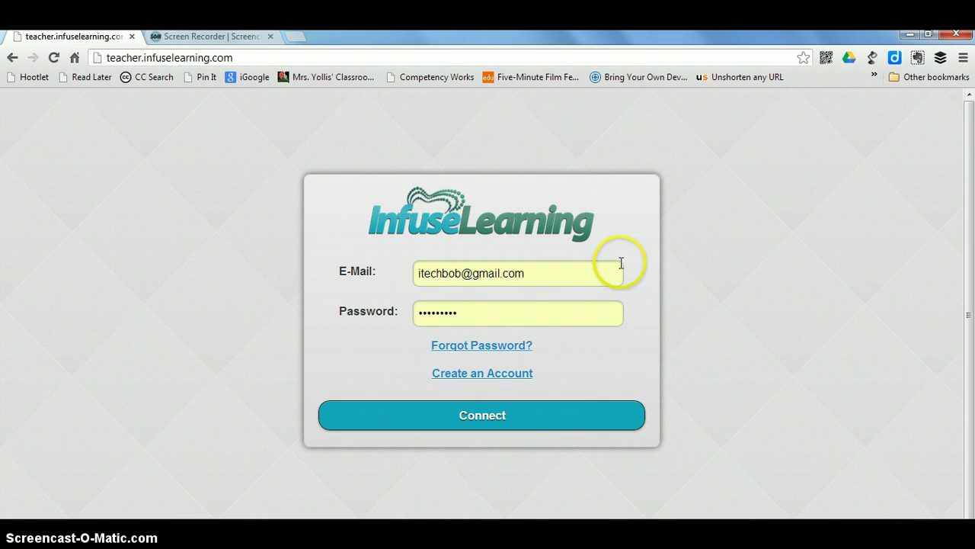
left_click(474, 419)
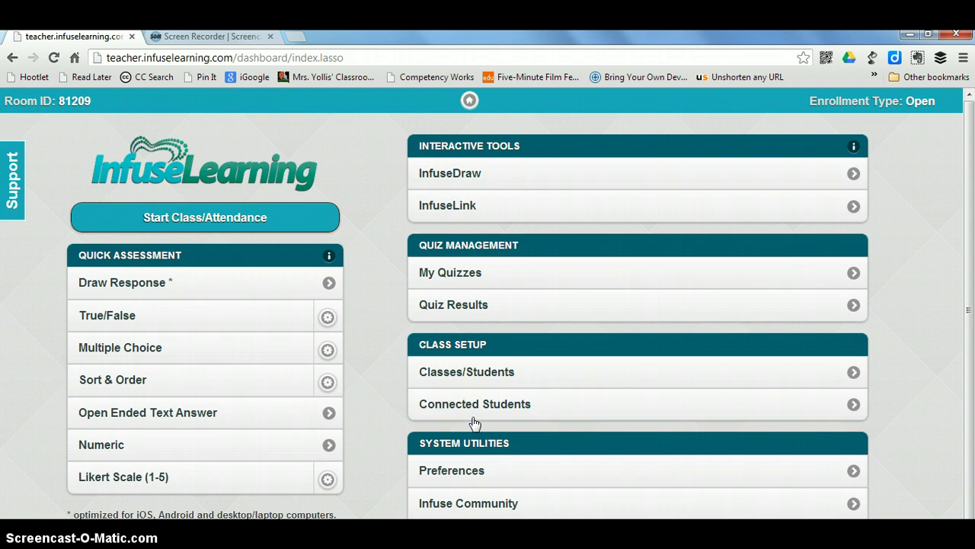
left_click(403, 349)
left_click(927, 119)
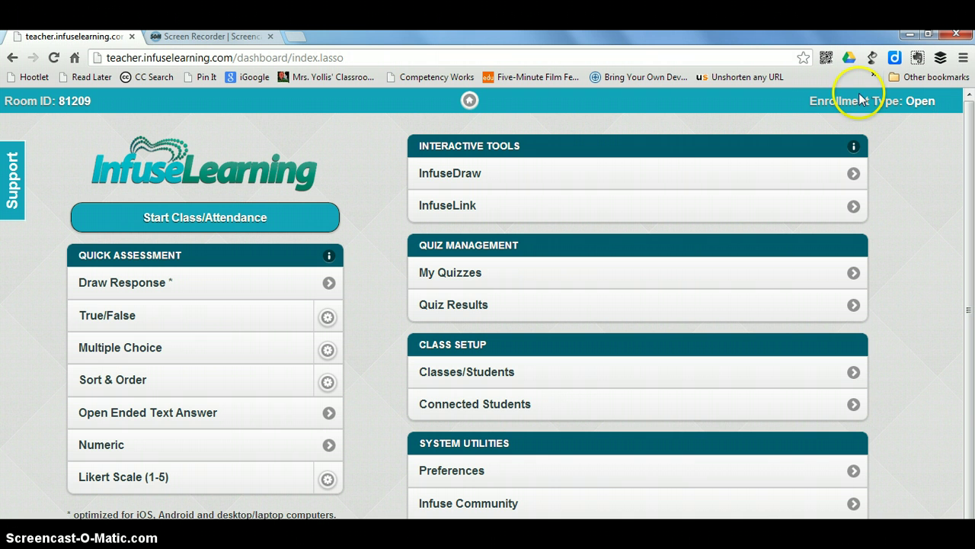
Step: Start a class session for the homeroom class and return to the dashboard
left_click(218, 219)
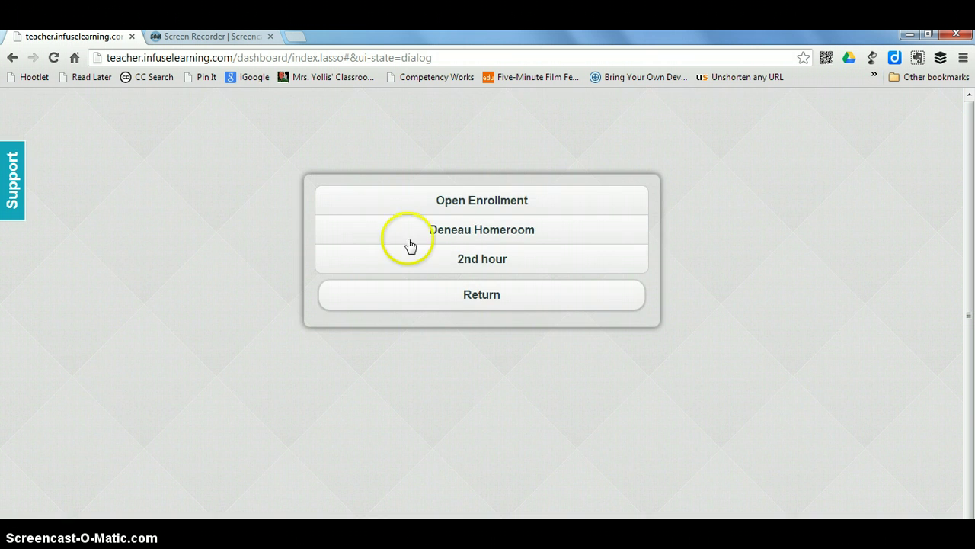
left_click(518, 234)
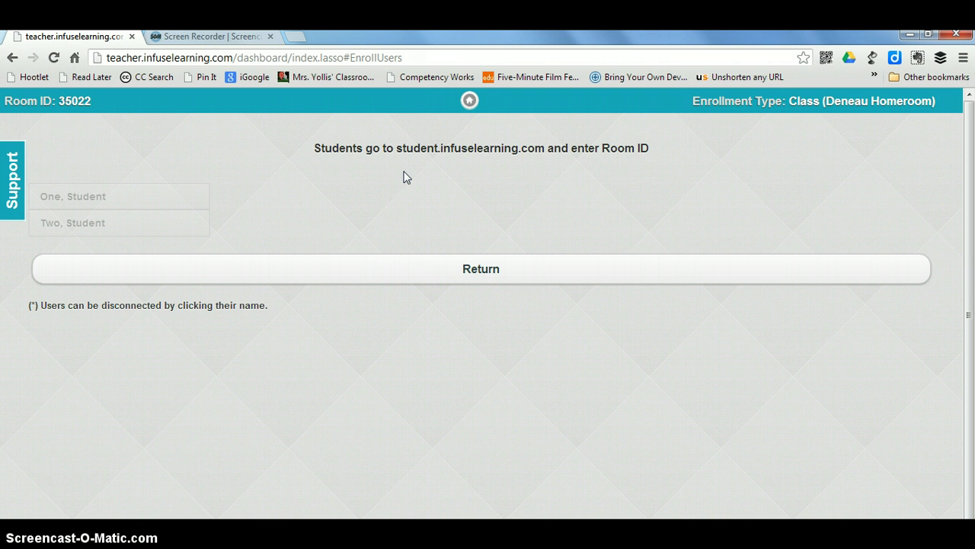
left_click(469, 101)
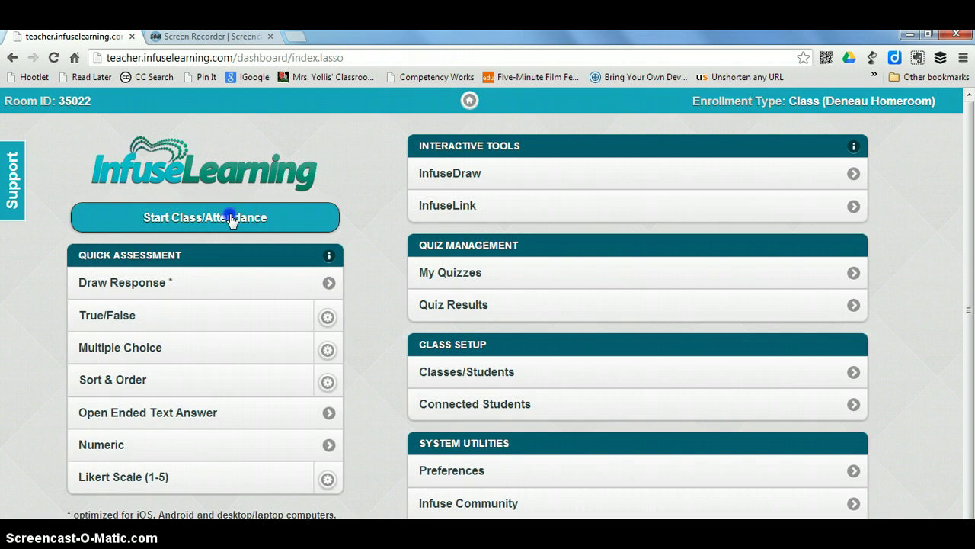
Step: Start a class session with Open Enrollment and return to the dashboard
left_click(231, 220)
left_click(435, 203)
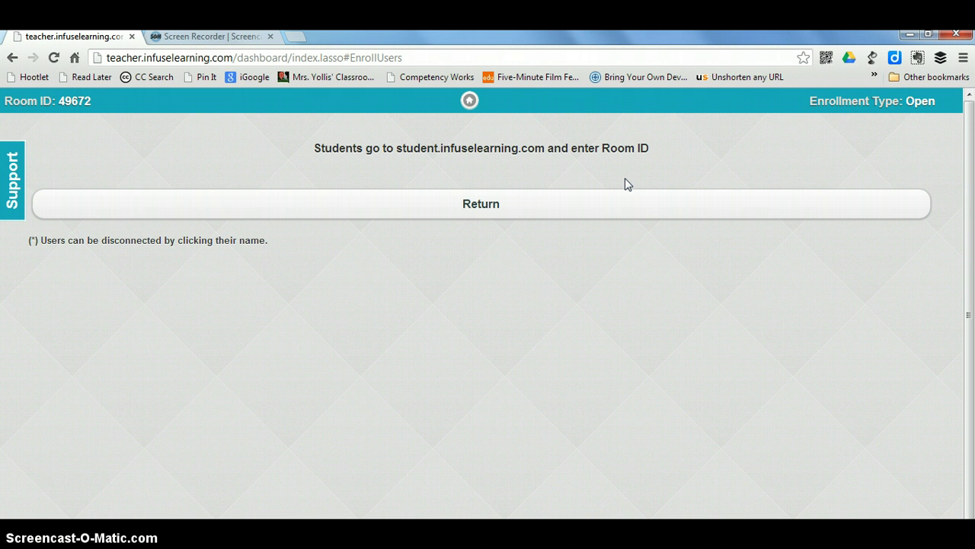
left_click(470, 101)
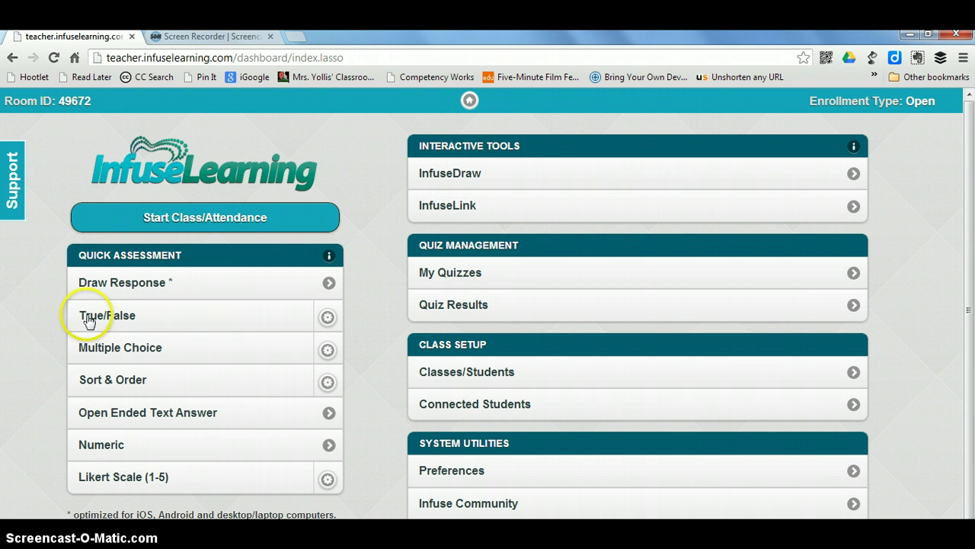
Step: Run a Draw Response quick assessment, review the student's submitted drawing, and return to the dashboard
left_click(128, 290)
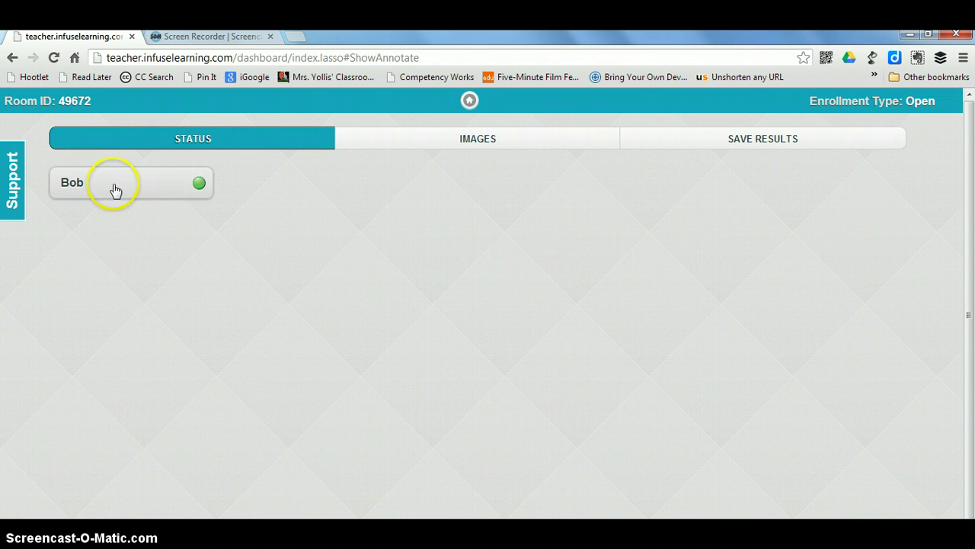
left_click(489, 145)
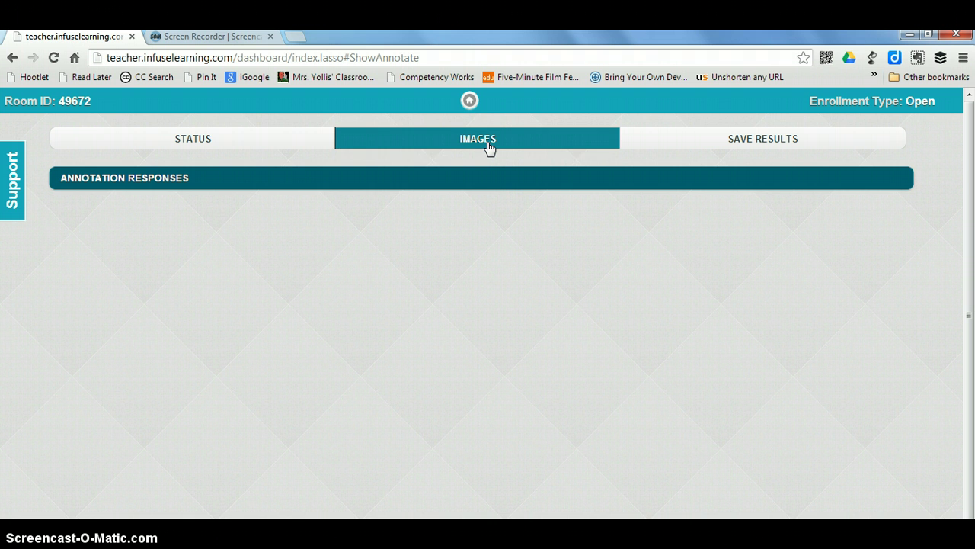
left_click(487, 148)
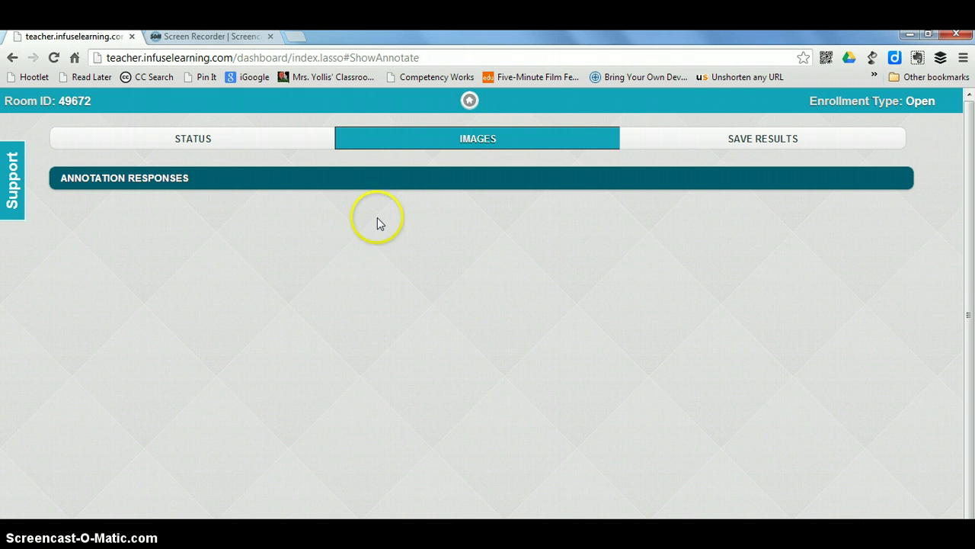
scroll(353, 320, "down", 2)
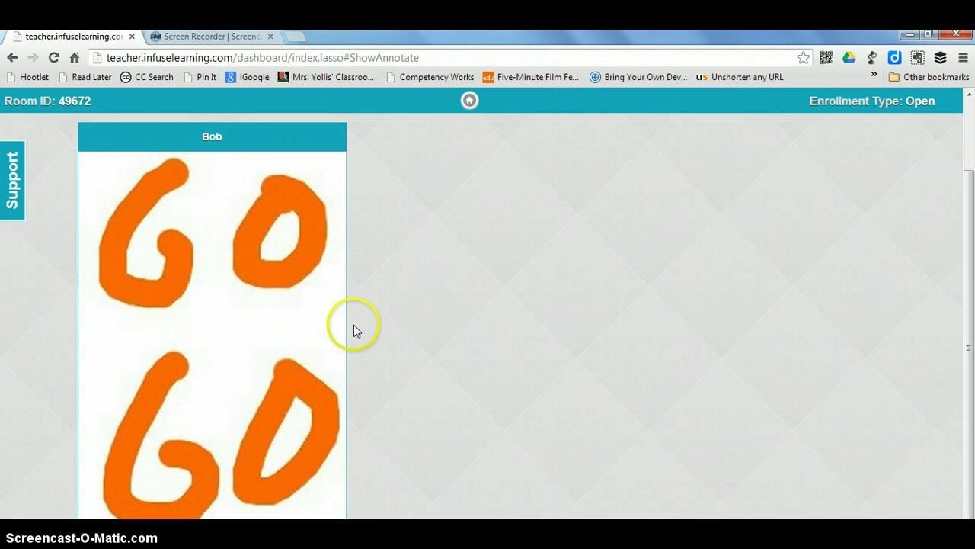
scroll(644, 329, "up", 2)
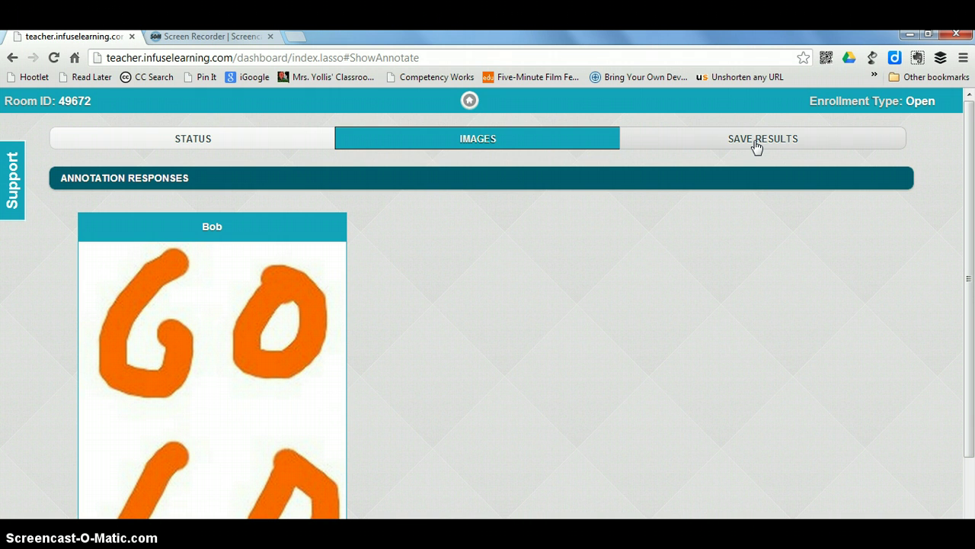
left_click(469, 101)
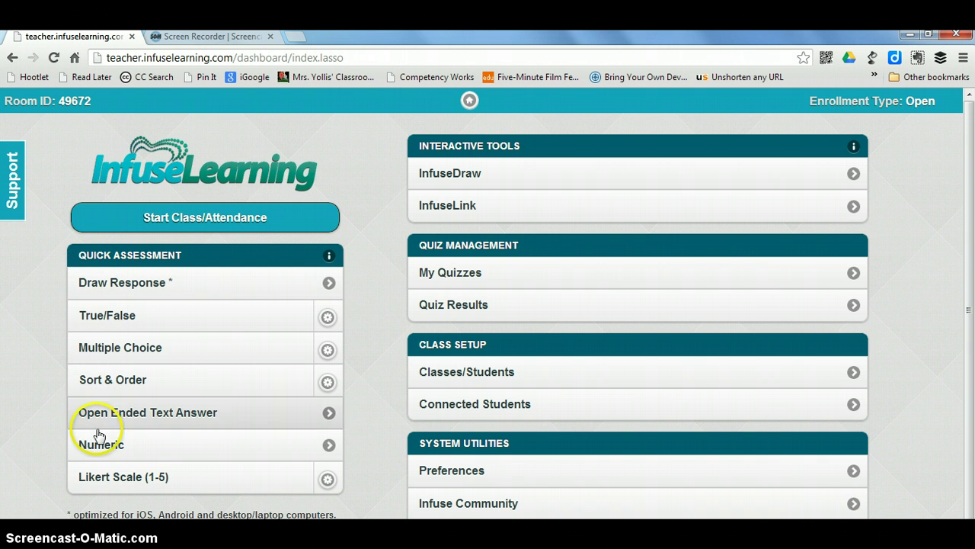
Step: Run a Multiple Choice quick assessment and review the results summary and individual student responses
left_click(196, 352)
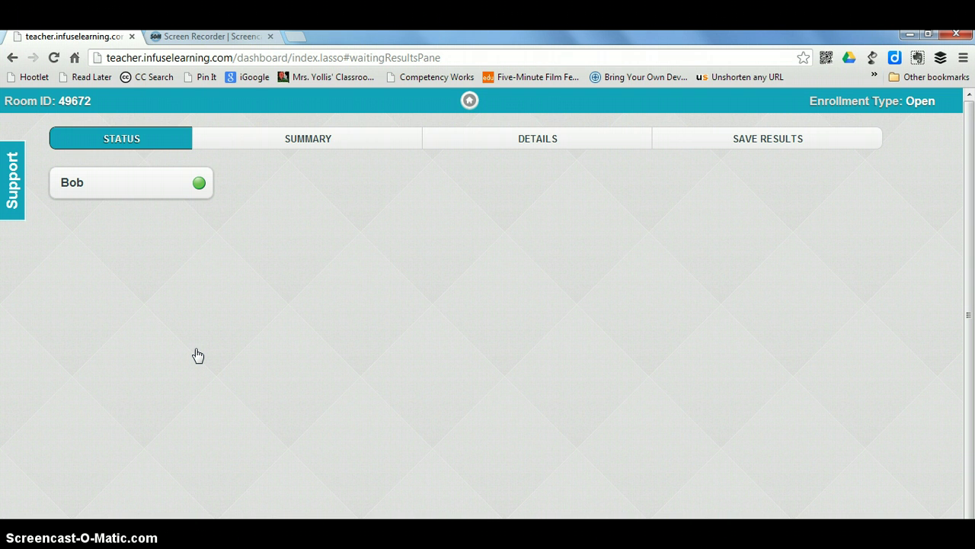
left_click(295, 144)
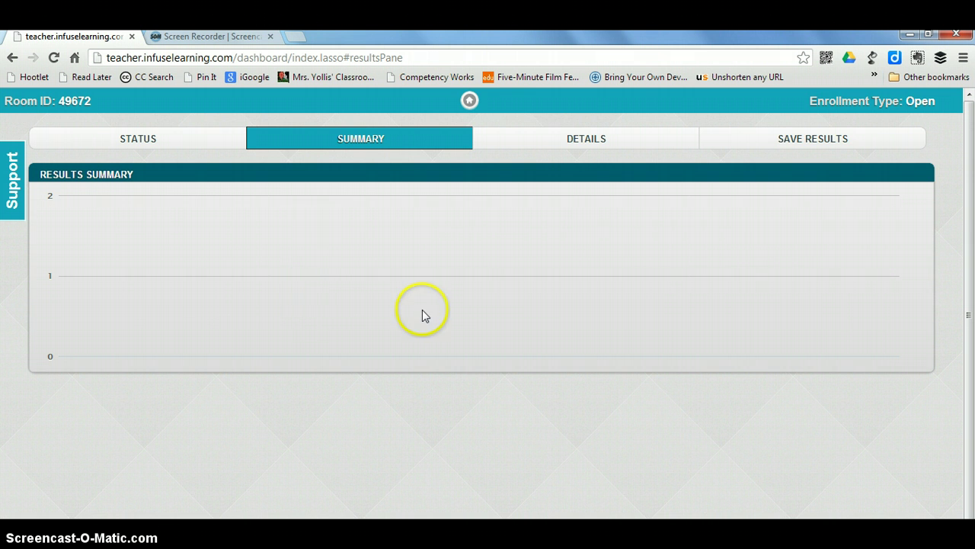
left_click(573, 152)
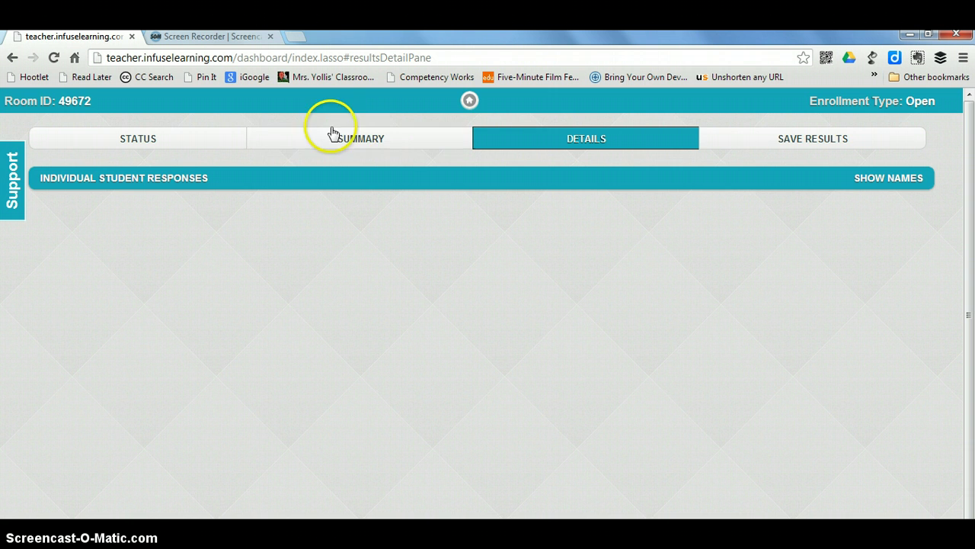
left_click(200, 143)
left_click(323, 138)
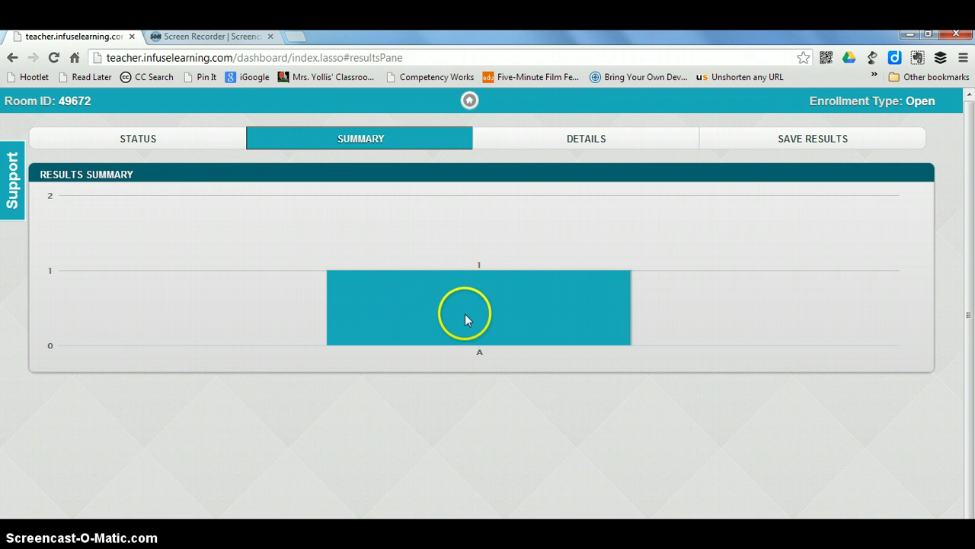
left_click(583, 146)
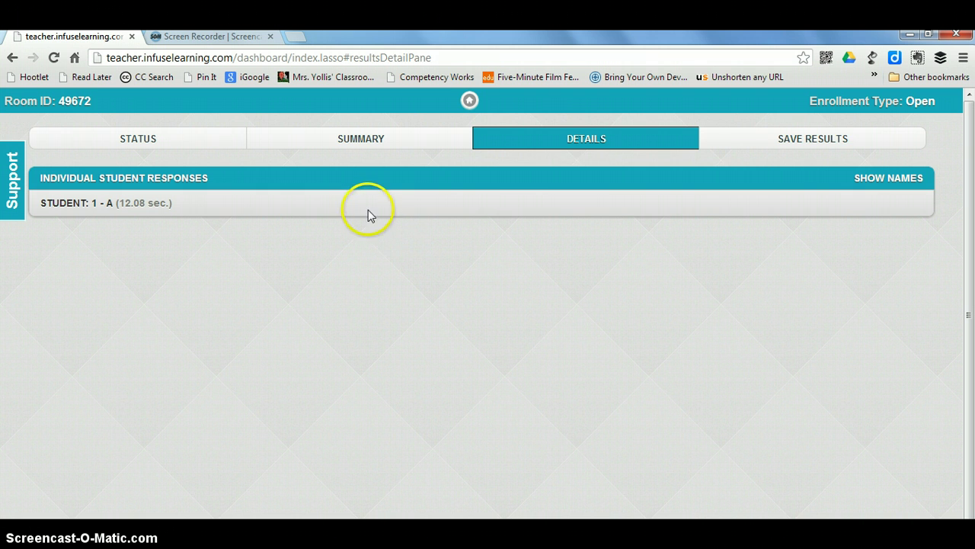
Step: Look at the form for saving the multiple-choice results, close it without saving, and return to the dashboard
left_click(838, 143)
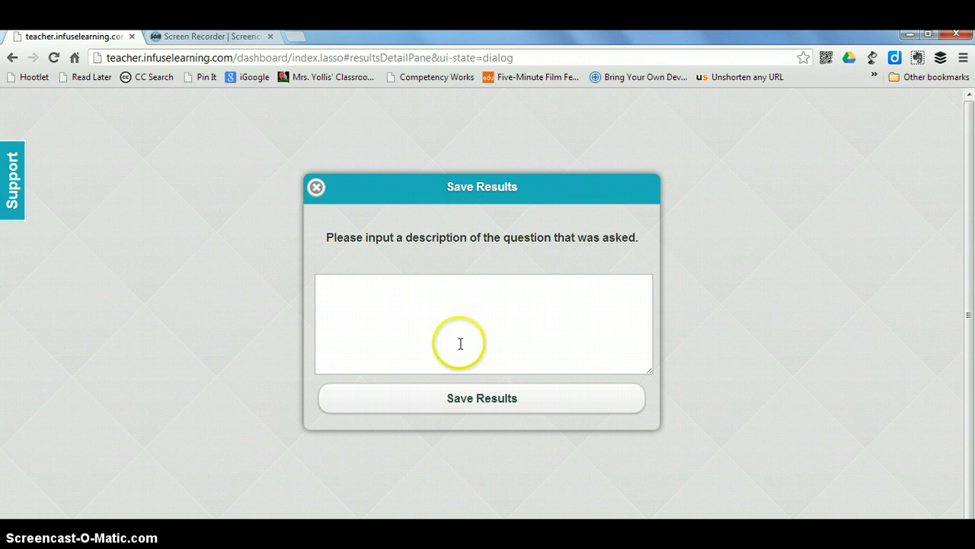
left_click(316, 187)
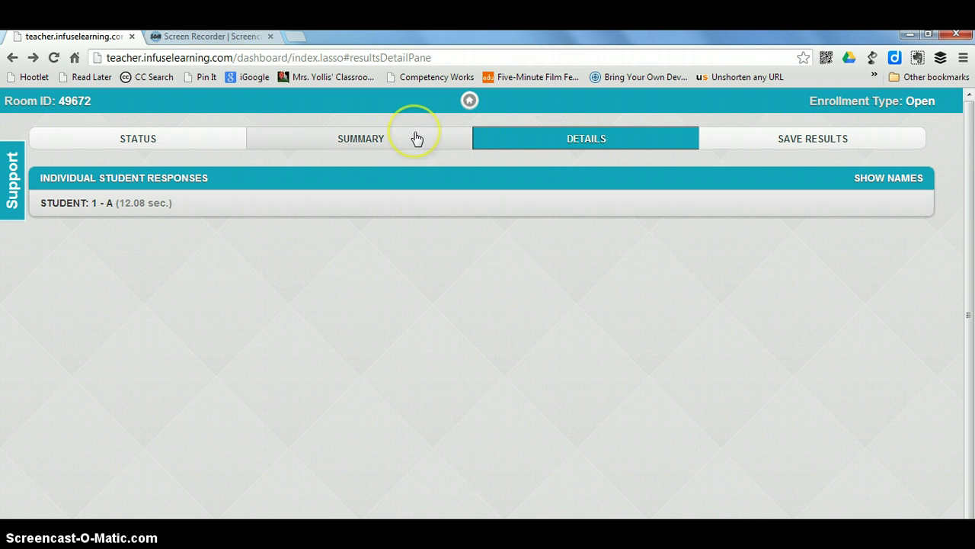
left_click(469, 100)
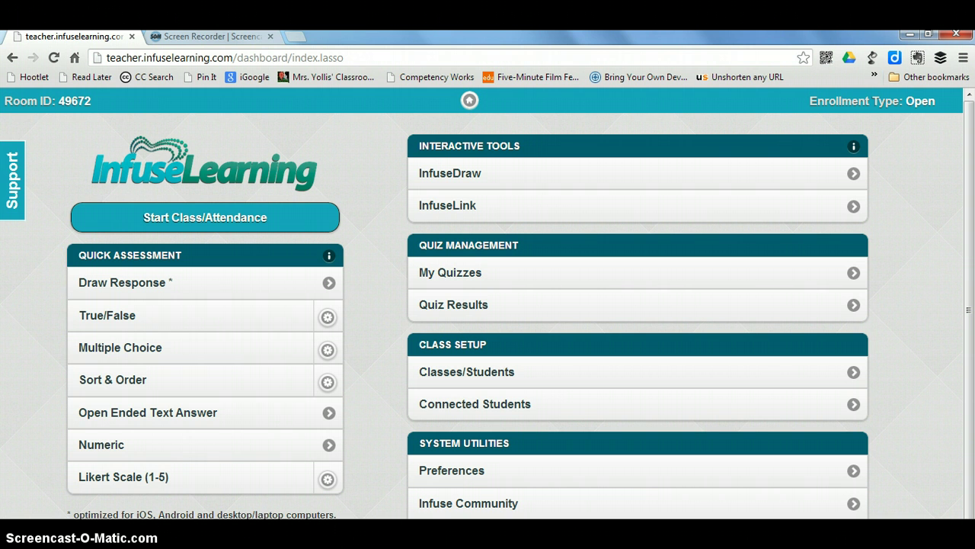
Step: Open InfuseDraw and insert the bobphoenixsmall picture from the Pictures library onto the canvas
left_click(526, 175)
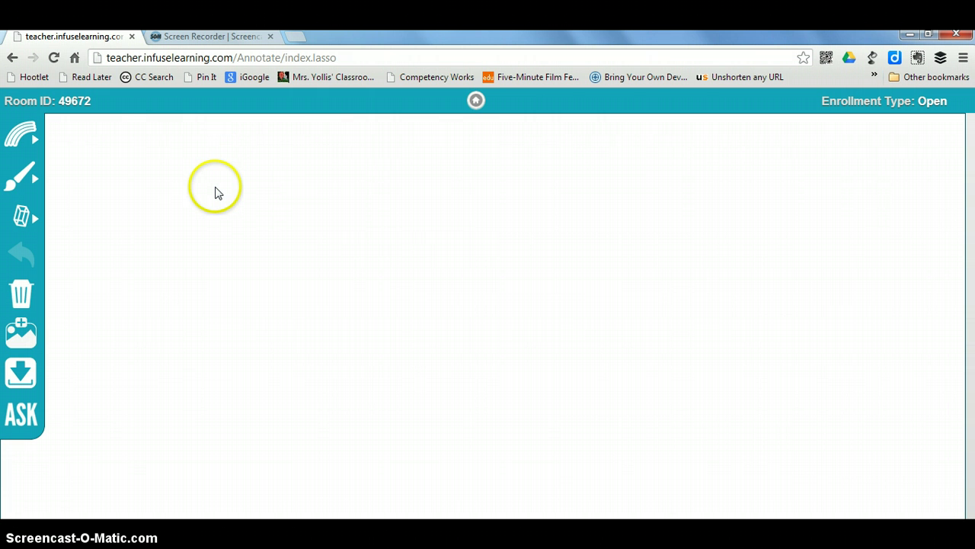
left_click(21, 343)
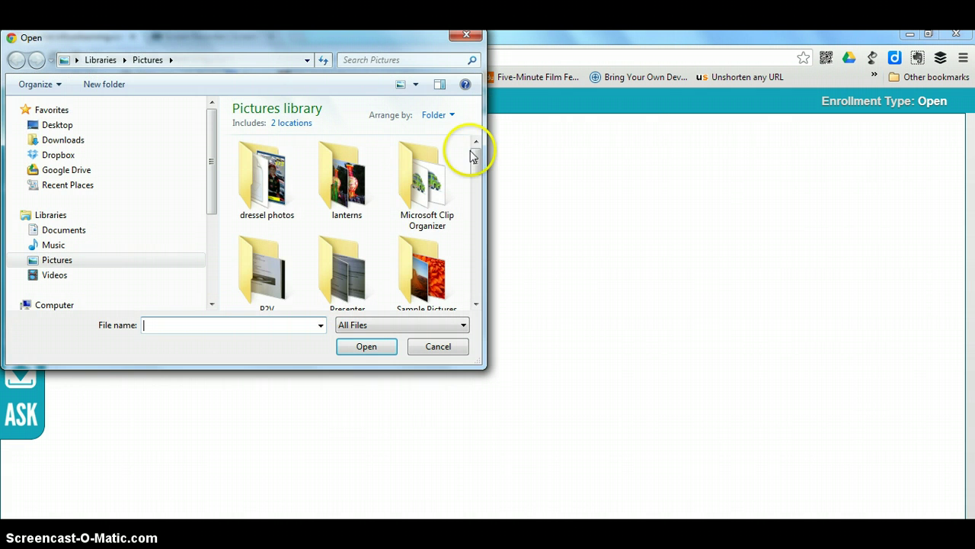
left_click_drag(477, 162, 477, 192)
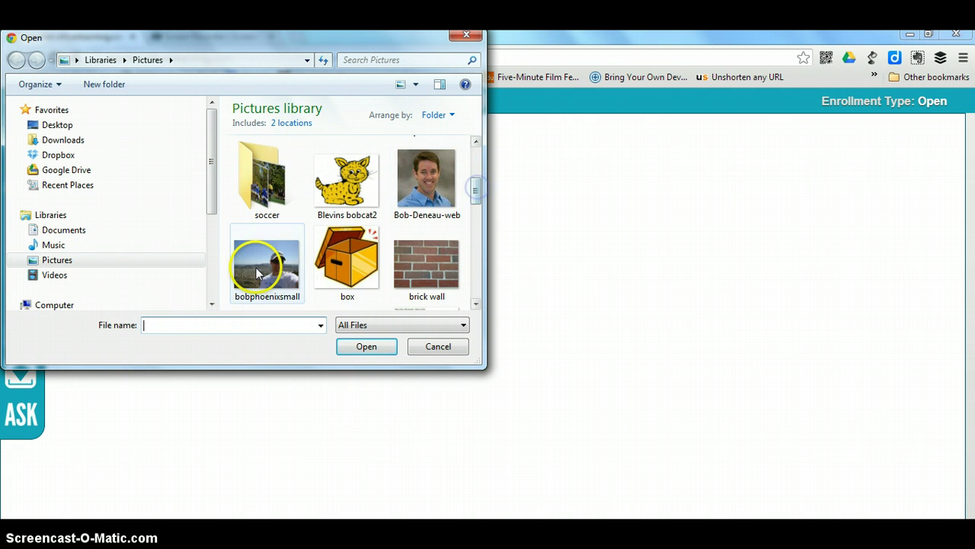
left_click(289, 297)
left_click(355, 346)
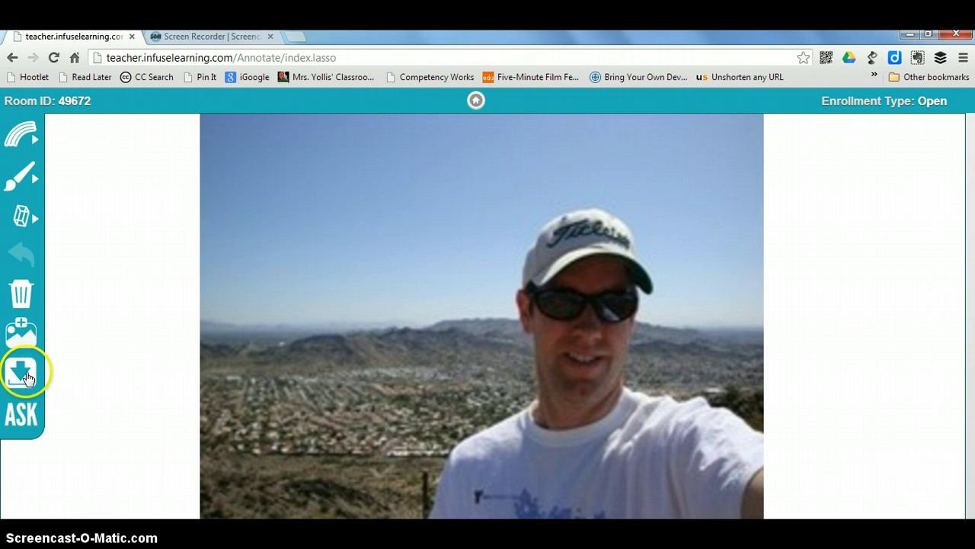
Step: Send the picture to students as an A,B,C,D question and return to the dashboard
left_click(23, 413)
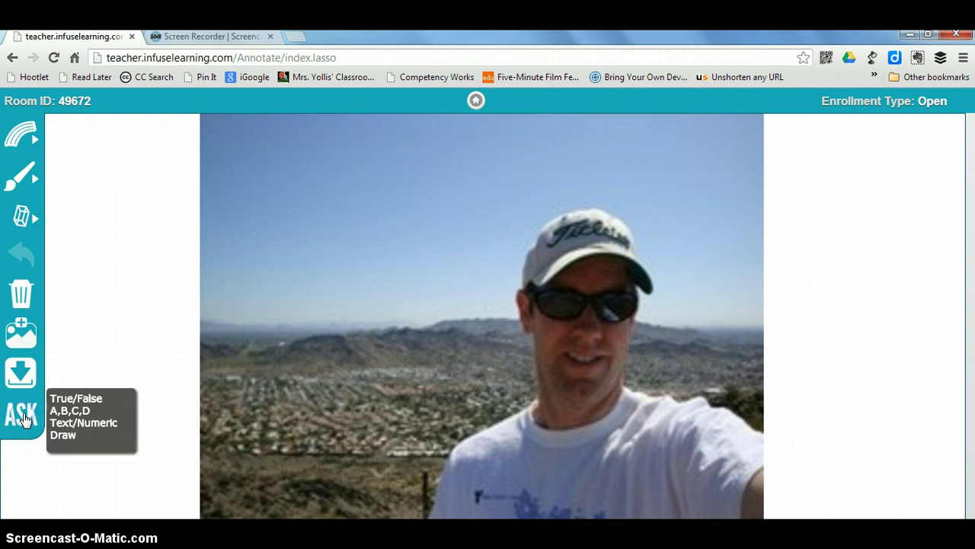
left_click(67, 410)
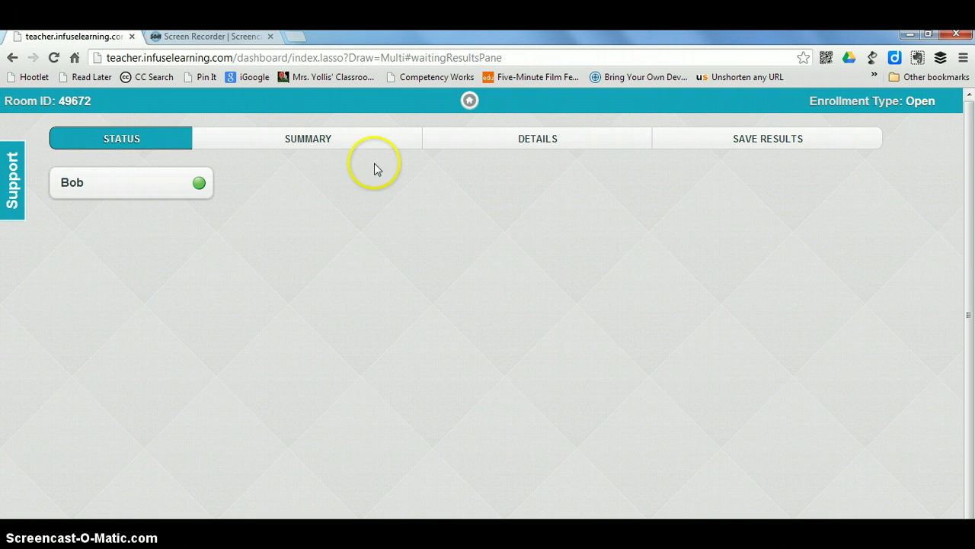
left_click(469, 102)
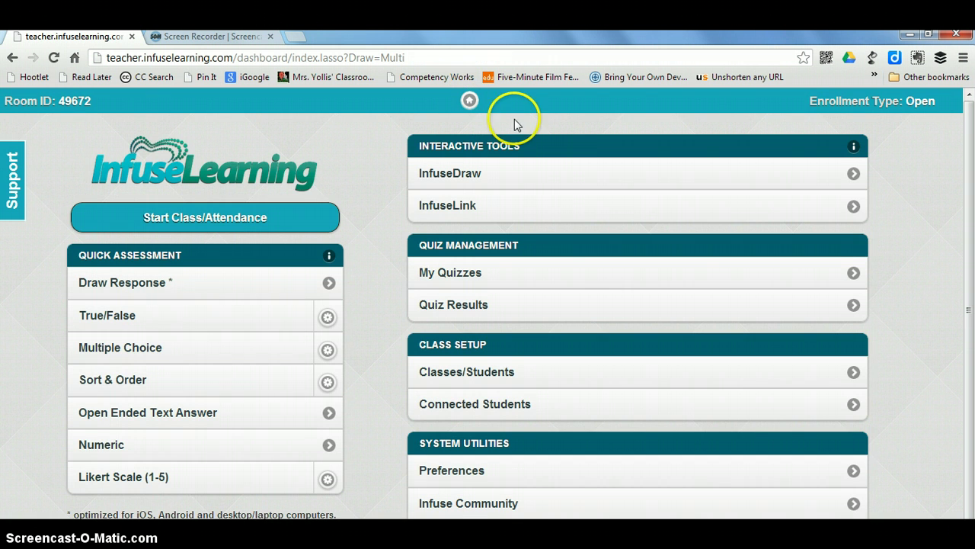
Step: Look at the InfuseLink form for publishing a link to devices and close it without sending
left_click(545, 205)
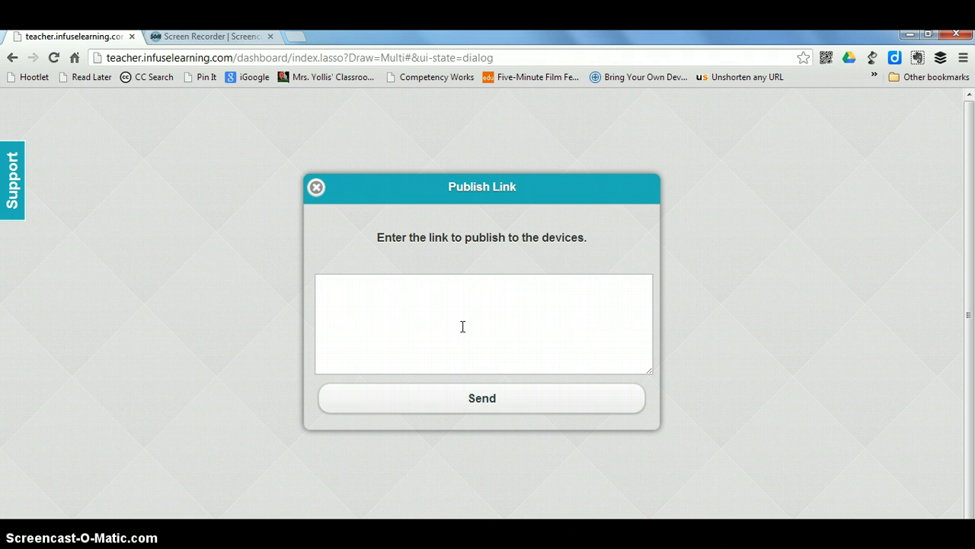
right_click(463, 326)
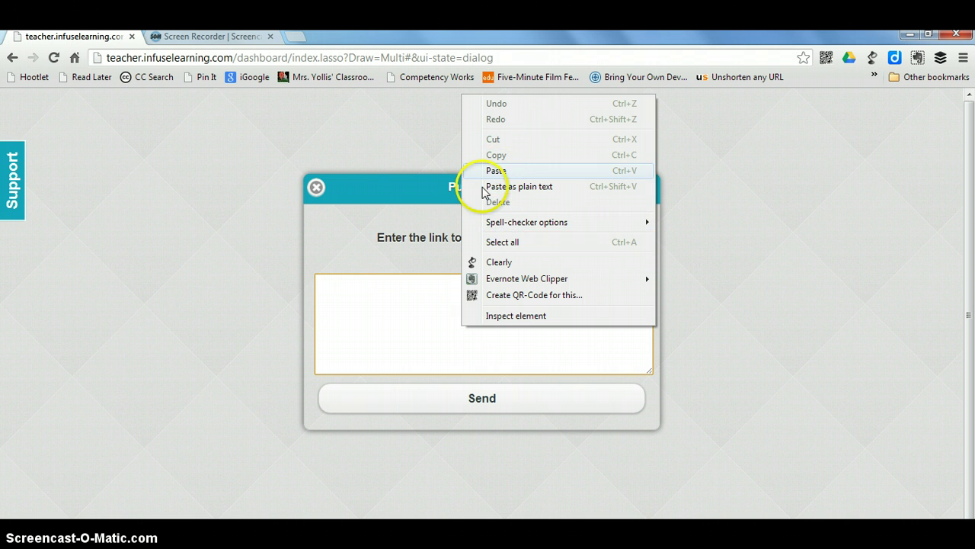
left_click(369, 328)
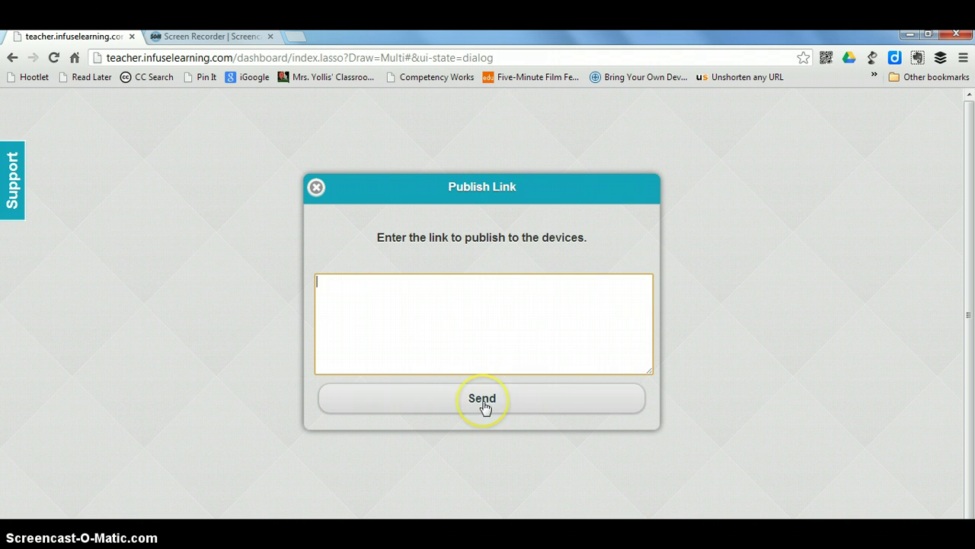
left_click(316, 188)
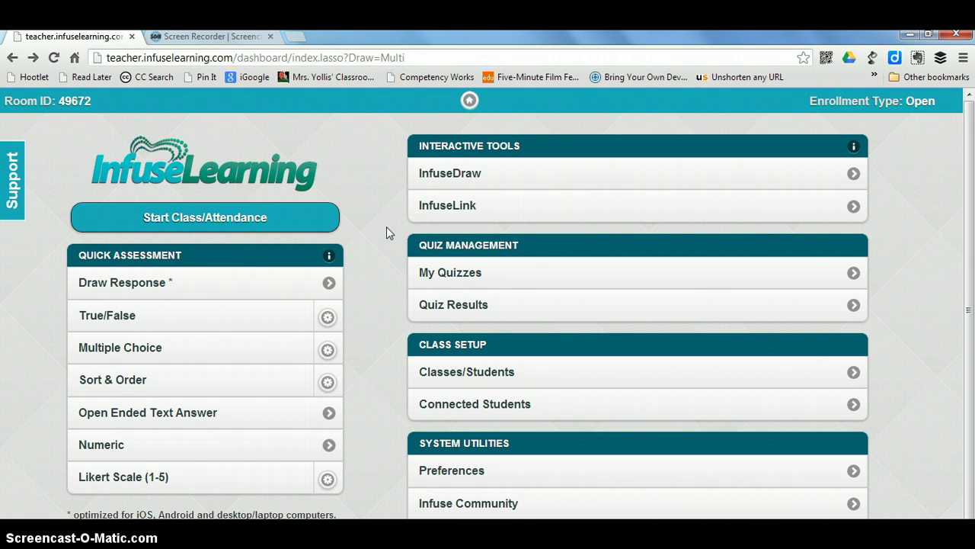
Step: Create a new quiz in My Quizzes with the title Test 2, description test 2, and enter math as a tag
left_click(471, 278)
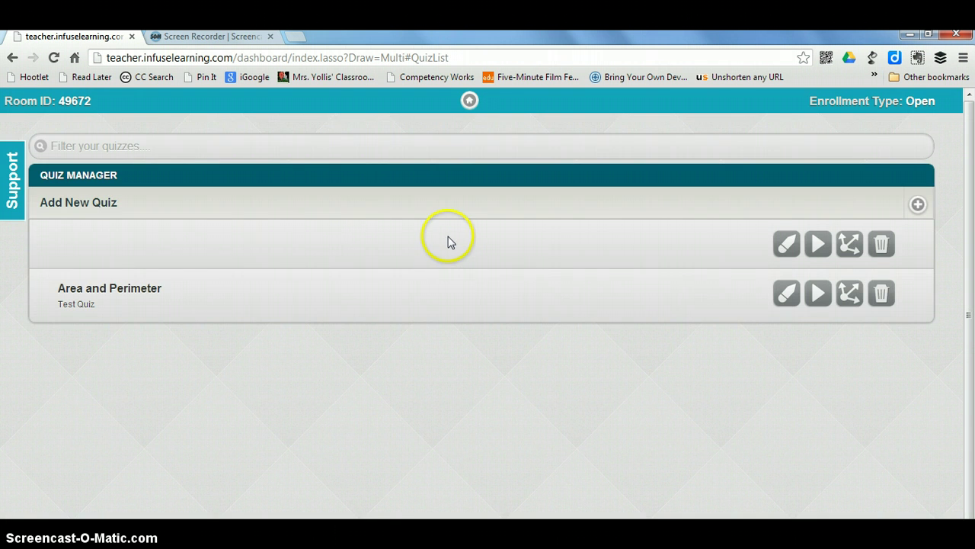
left_click(103, 207)
left_click(191, 217)
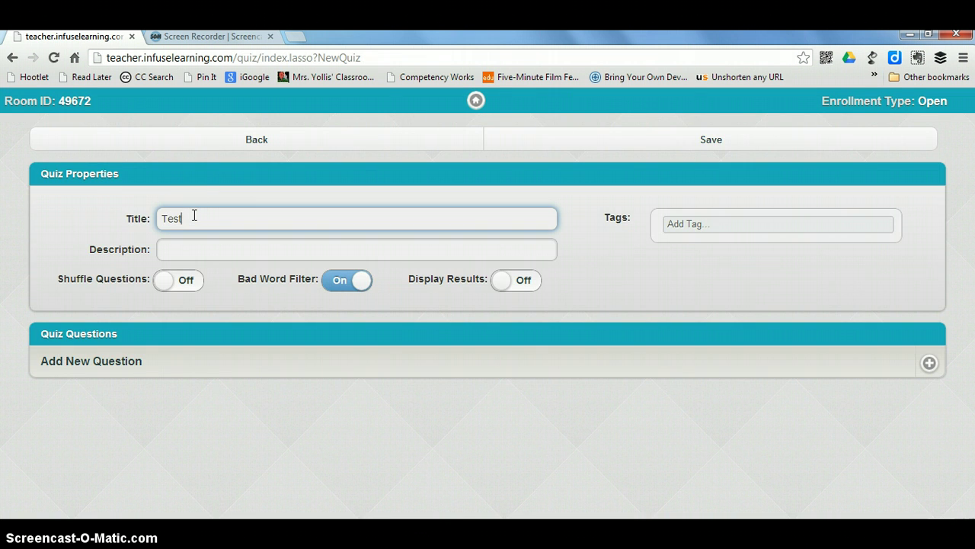
type("Test 2")
left_click(192, 256)
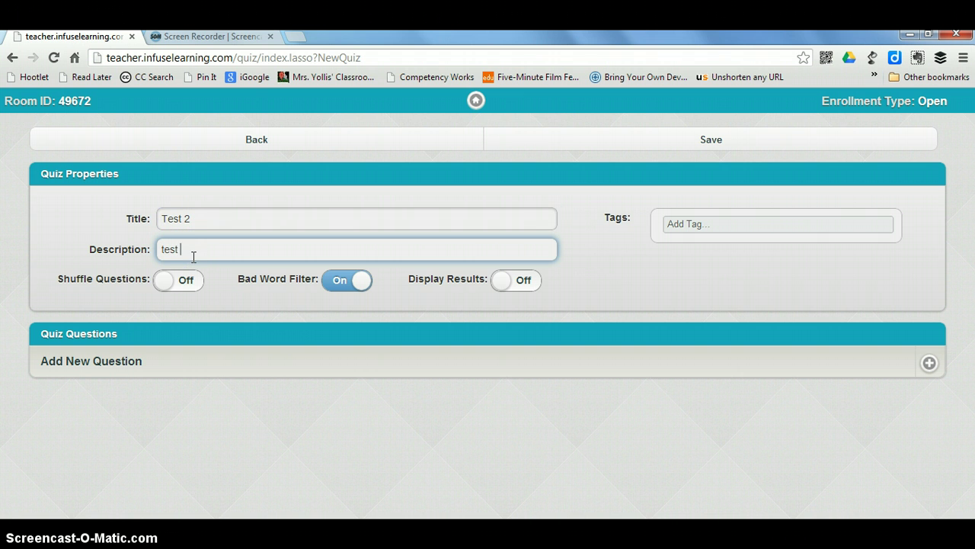
type("test 2")
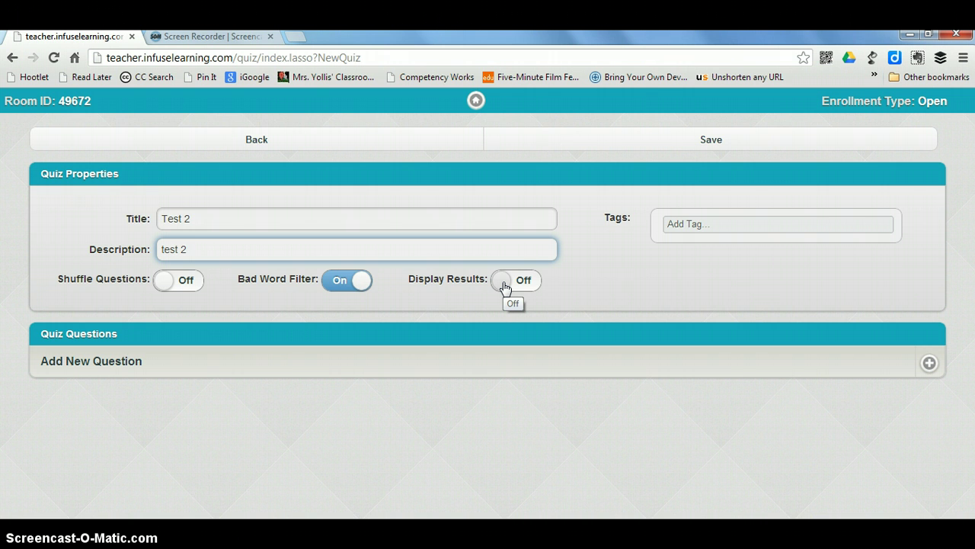
left_click(739, 223)
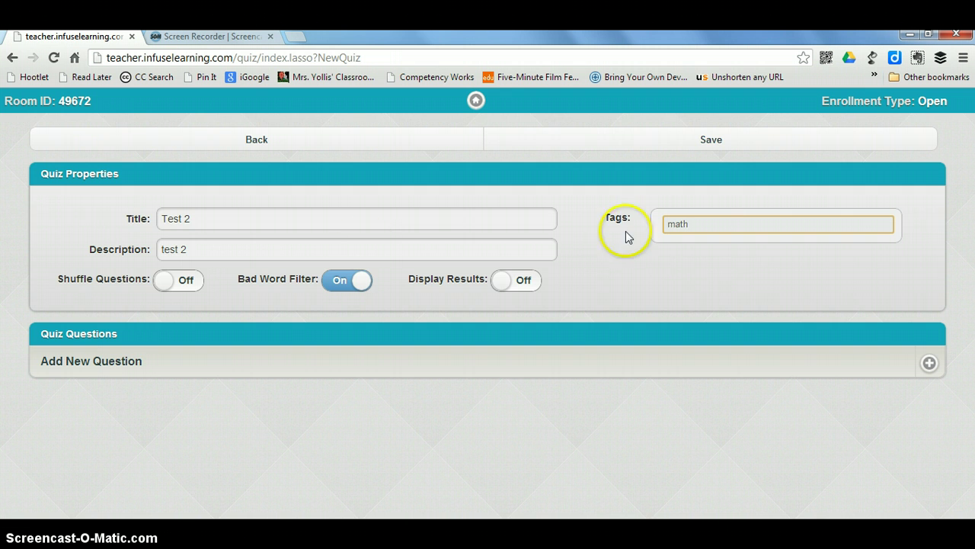
Step: Add a True/False question reading "This is cool!" to the quiz, with True as the correct answer
left_click(114, 364)
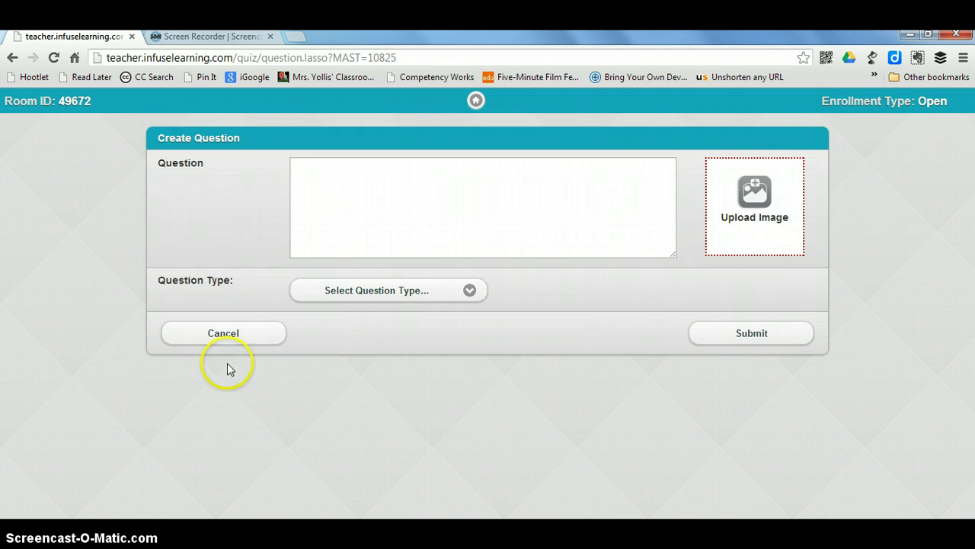
left_click(471, 292)
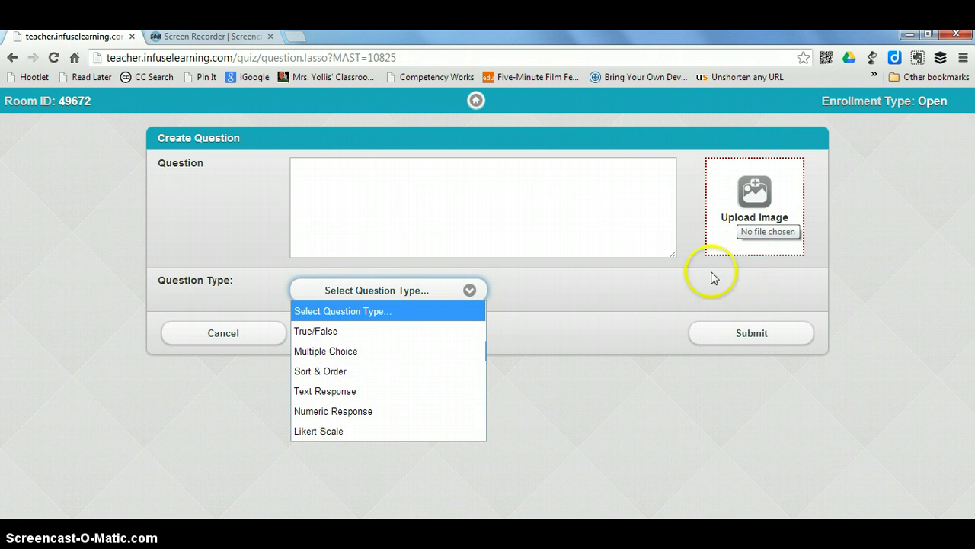
left_click(315, 331)
left_click(371, 183)
type("T")
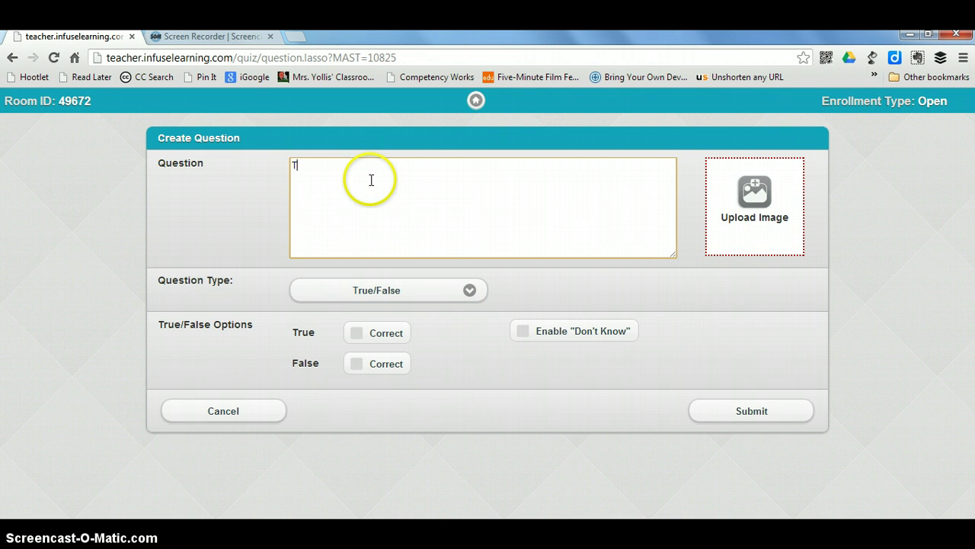
type("his is cool!")
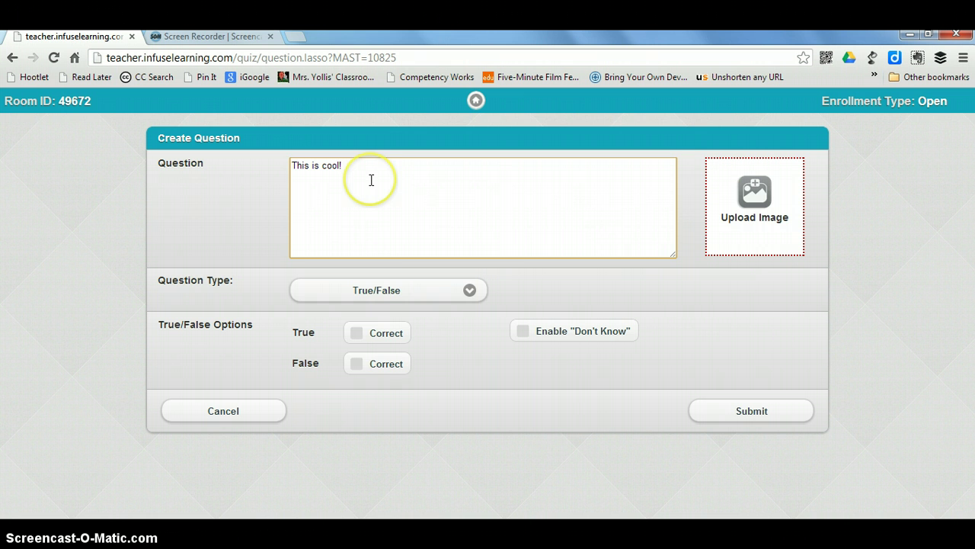
left_click(357, 334)
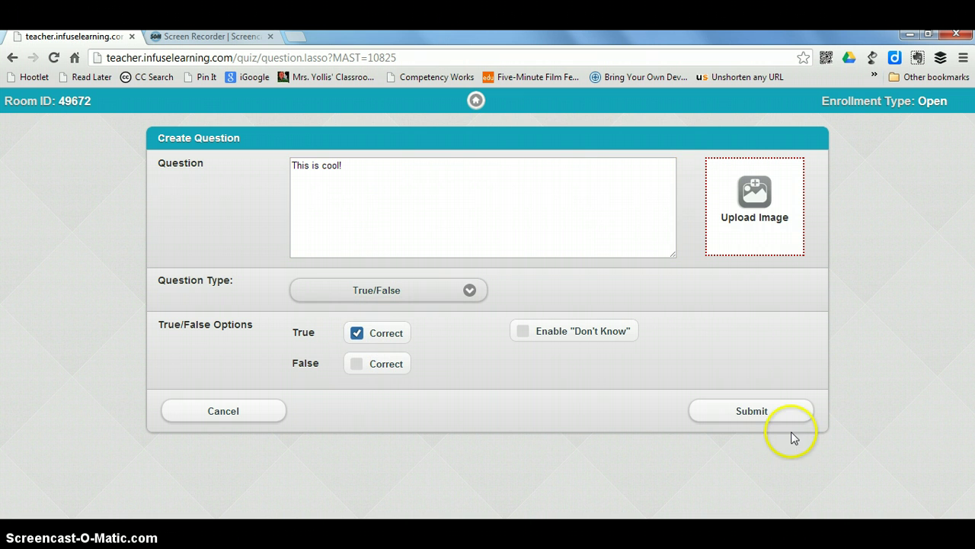
left_click(762, 415)
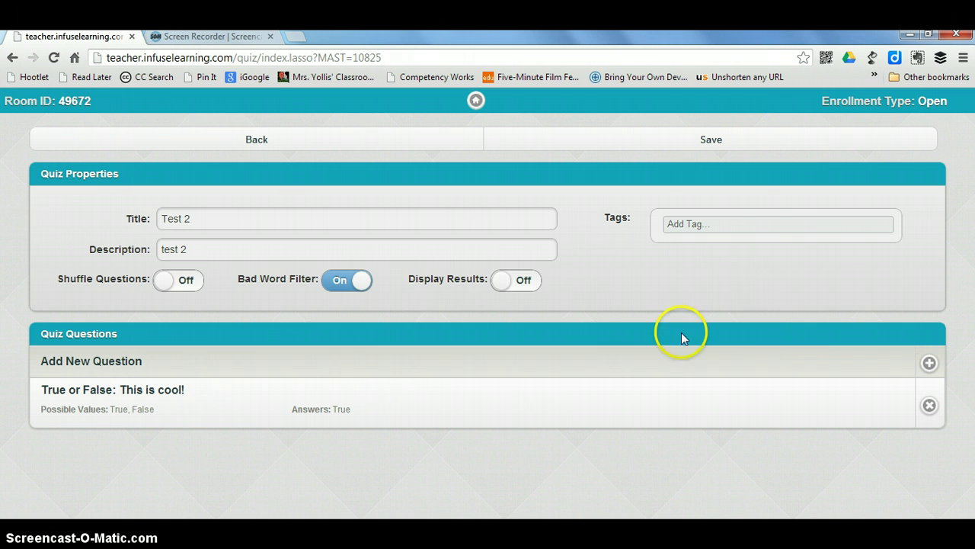
Step: Turn on Display Results for the Test 2 quiz and save the quiz
left_click(530, 280)
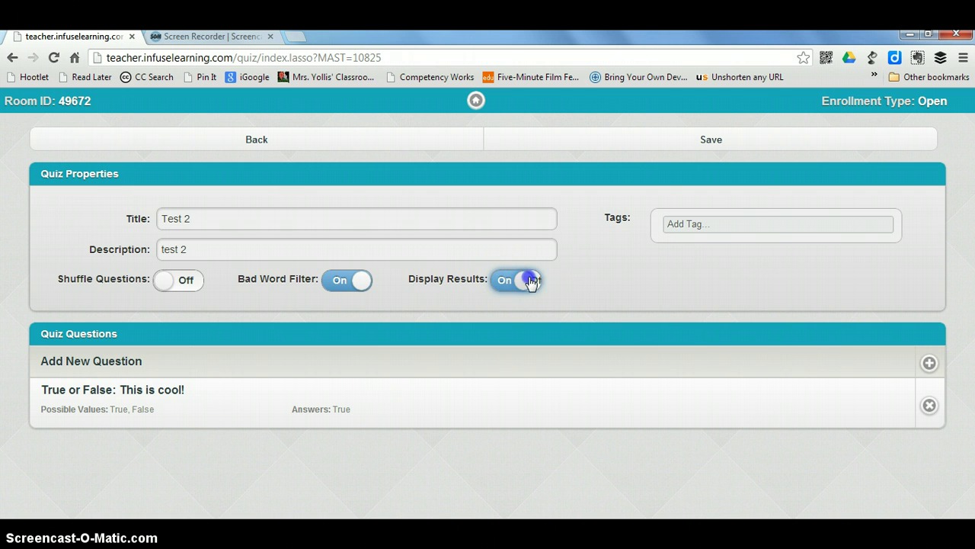
left_click(680, 145)
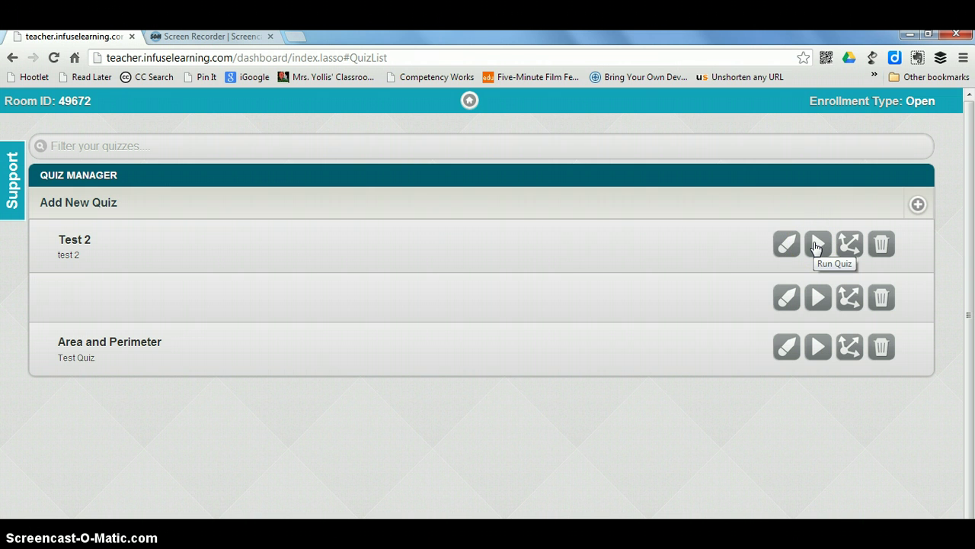
Step: Look at the sharing options for the Test 2 quiz and close them without sharing
left_click(854, 252)
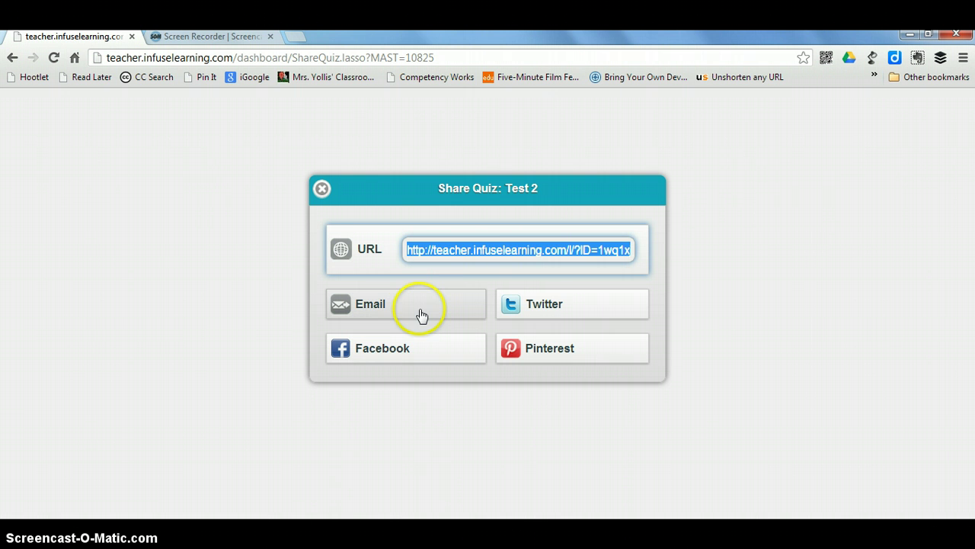
left_click(322, 187)
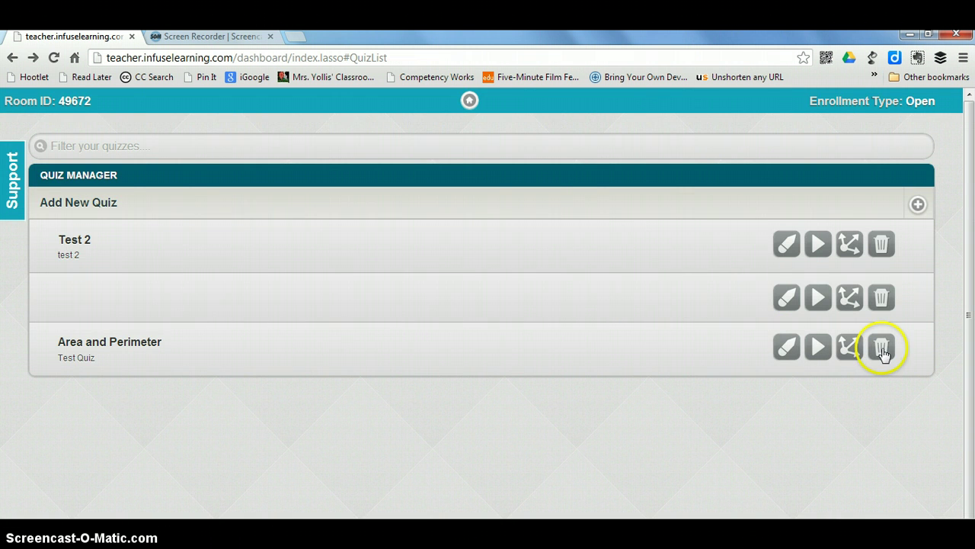
Step: Delete the untitled quiz from the quiz list and return to the dashboard
left_click(883, 298)
left_click(524, 317)
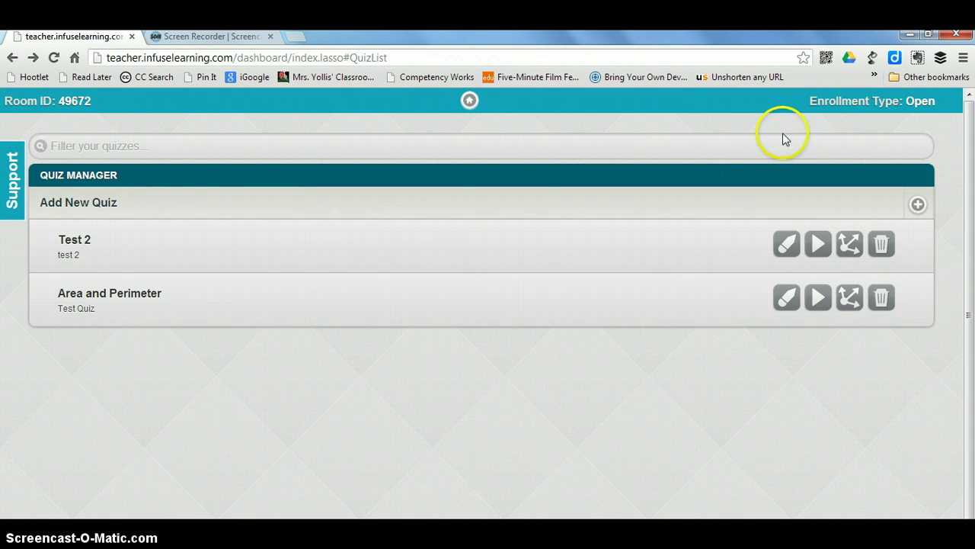
left_click(470, 104)
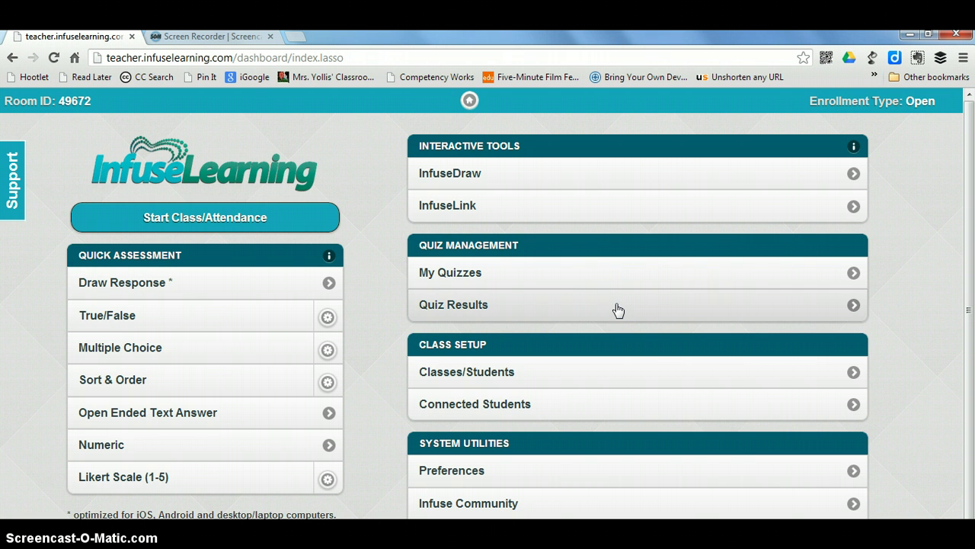
Step: Run the Test 2 quiz as a self-paced quiz and end it to get the results
left_click(636, 274)
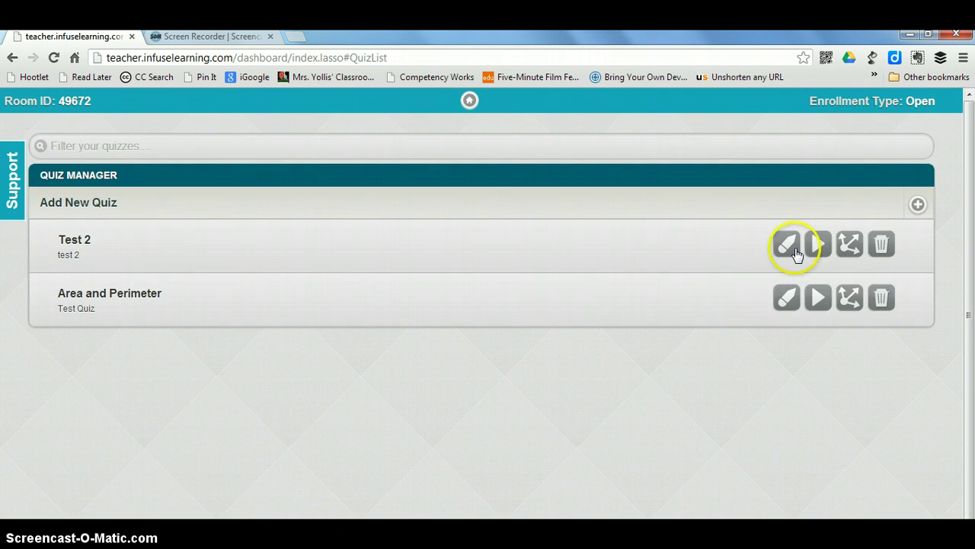
left_click(819, 244)
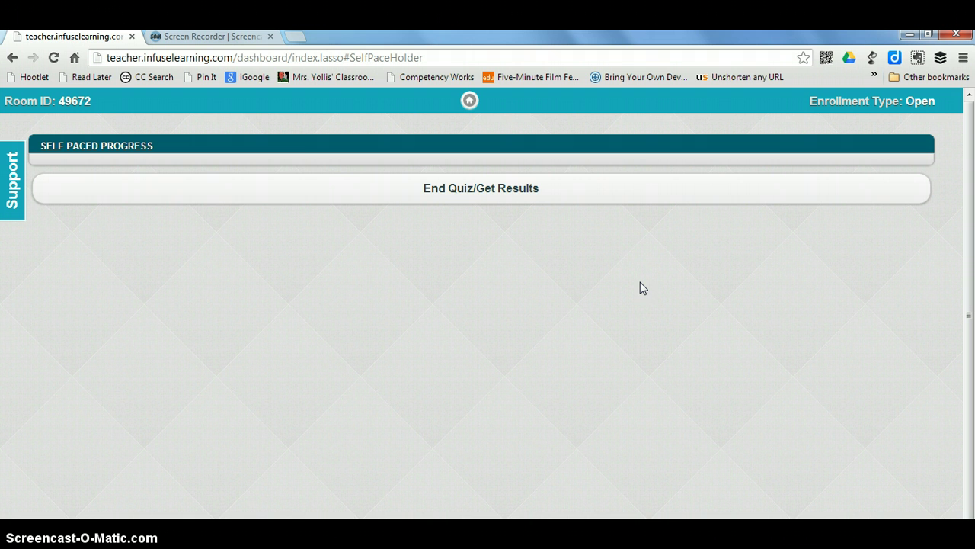
left_click(468, 241)
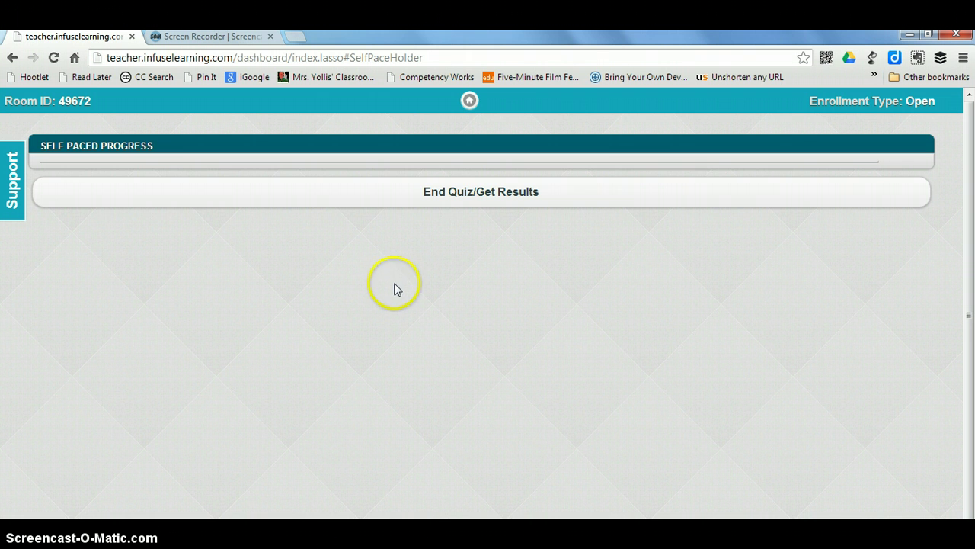
left_click(448, 197)
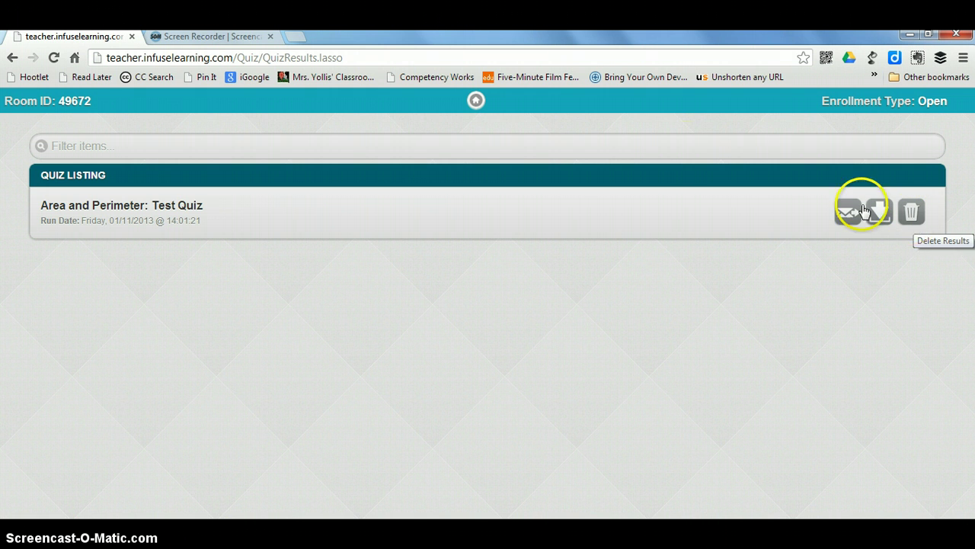
Step: Open Quiz Results from the dashboard, look at the actions offered for the listed quiz, and return to the dashboard
left_click(474, 104)
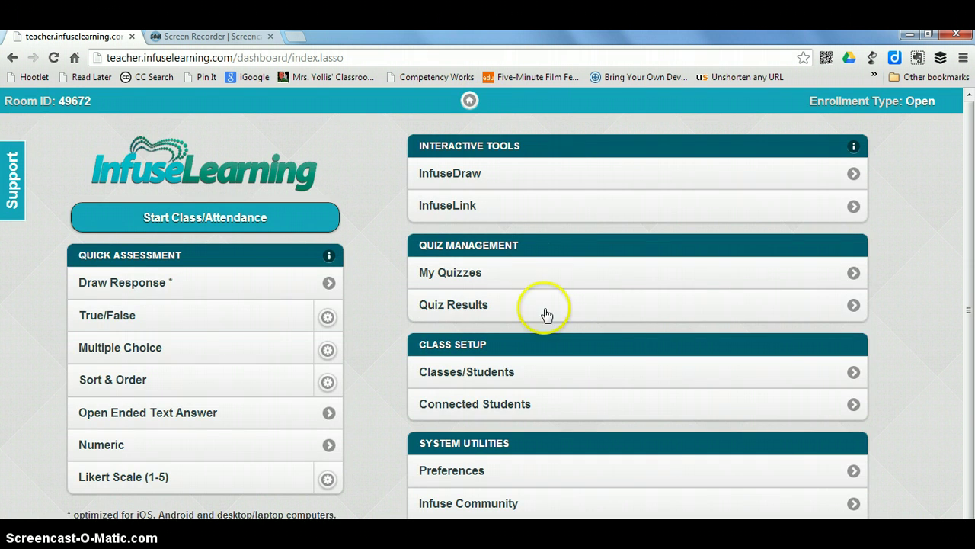
left_click(666, 311)
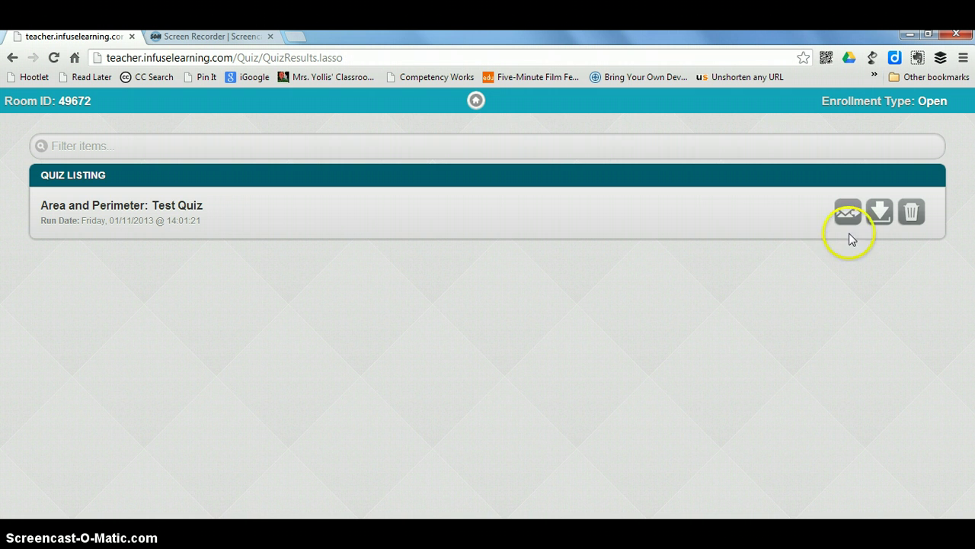
left_click(475, 101)
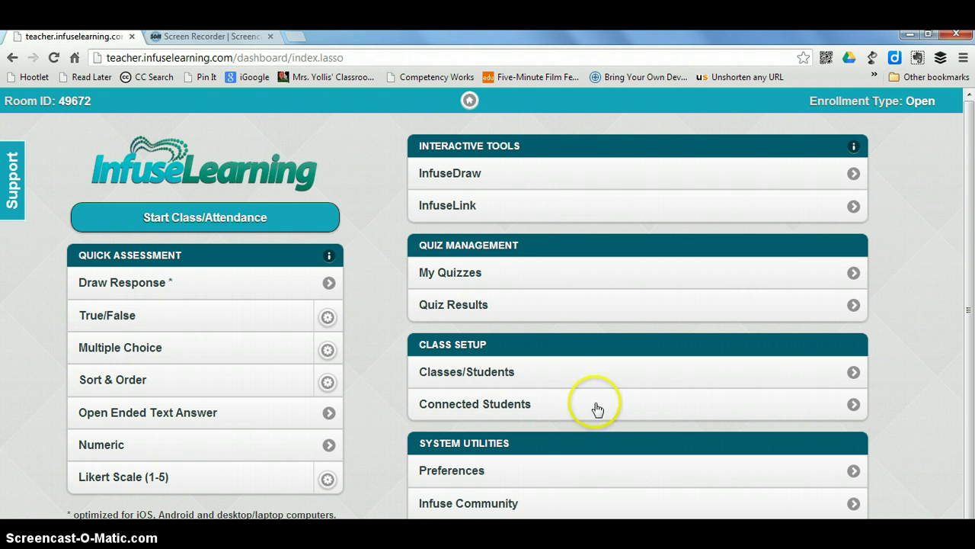
Step: Open Classes/Students, look at the form for adding a new class, and close it without submitting
left_click(706, 374)
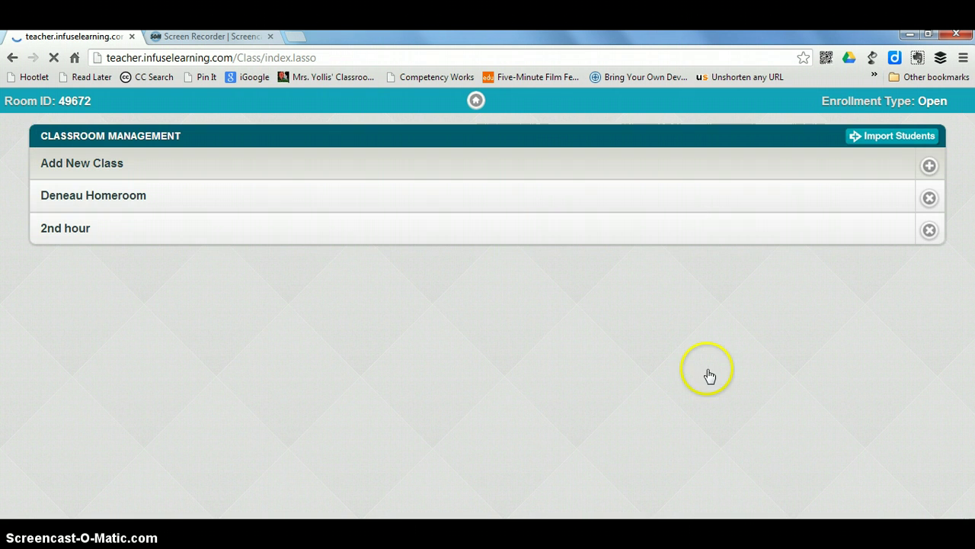
left_click(611, 167)
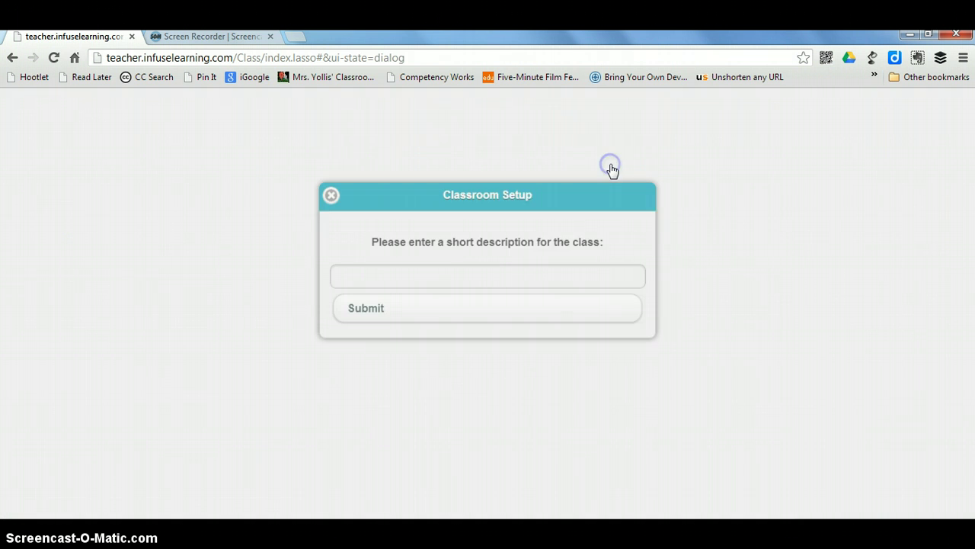
left_click(321, 189)
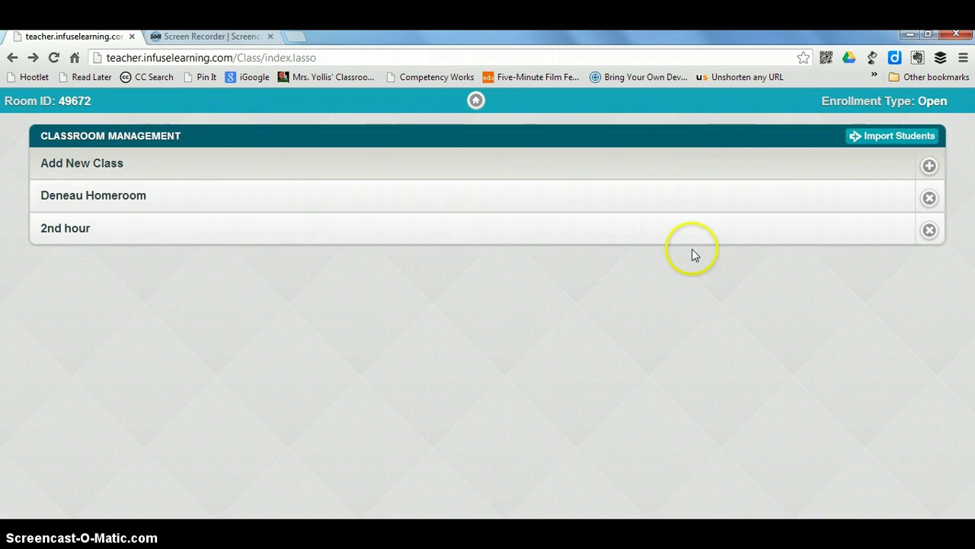
Step: Look at the homeroom class's student list and its new-student form, and go back to the class list without adding anyone
left_click(90, 195)
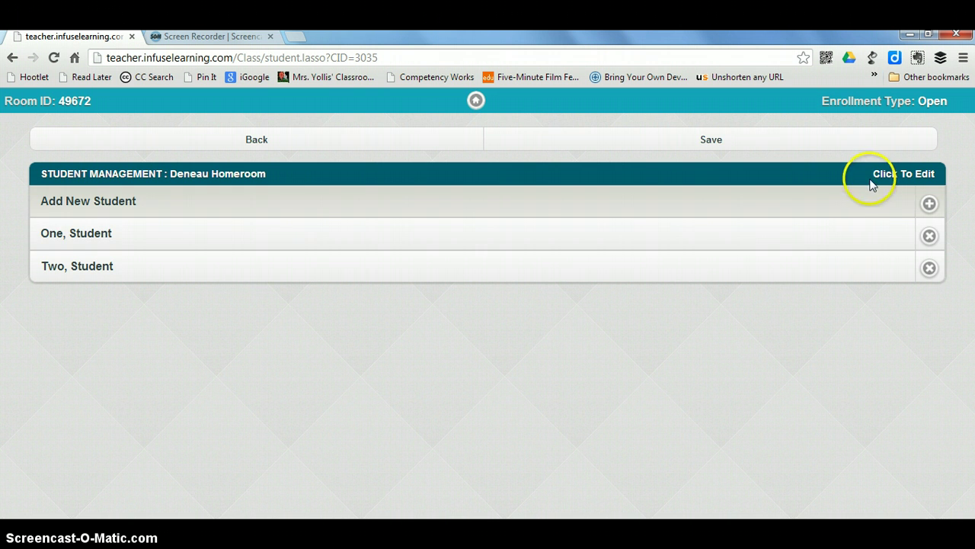
left_click(322, 202)
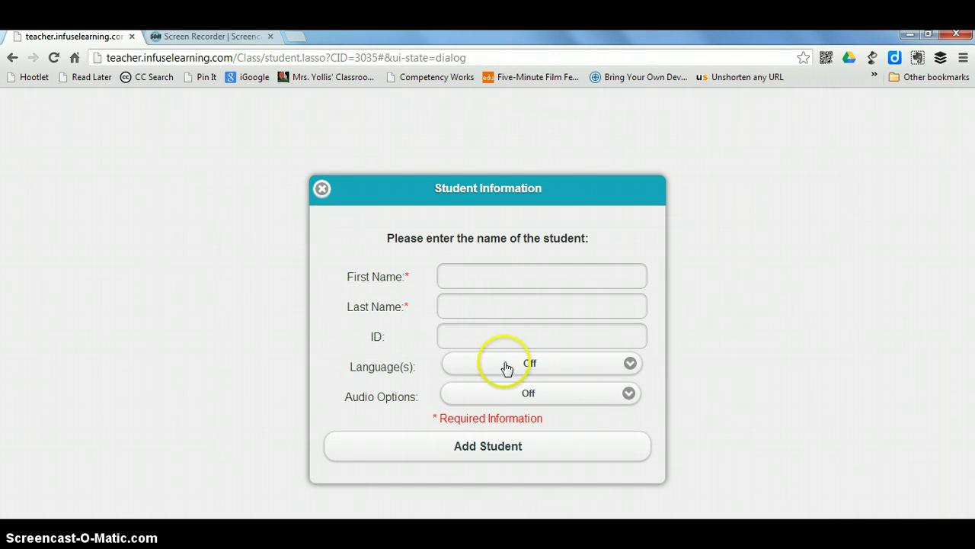
left_click(322, 188)
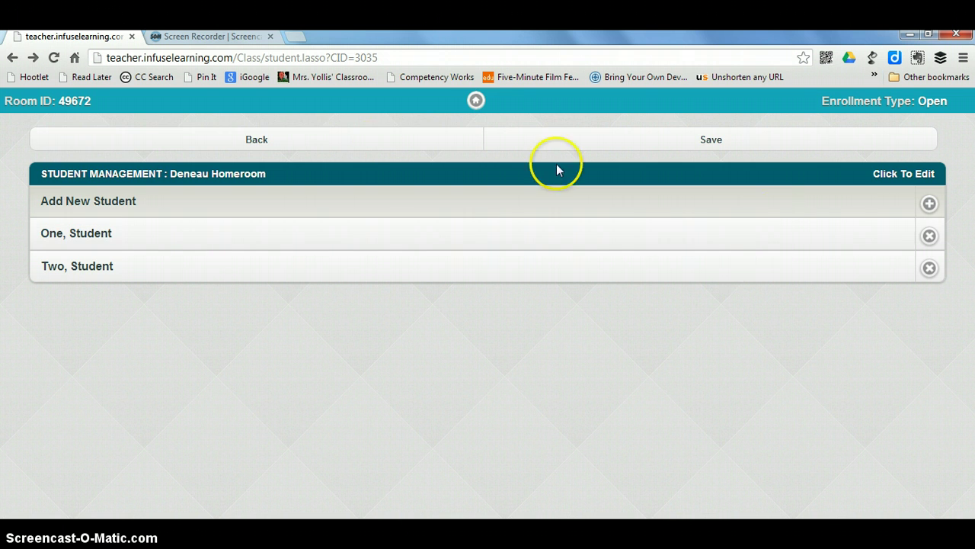
left_click(413, 143)
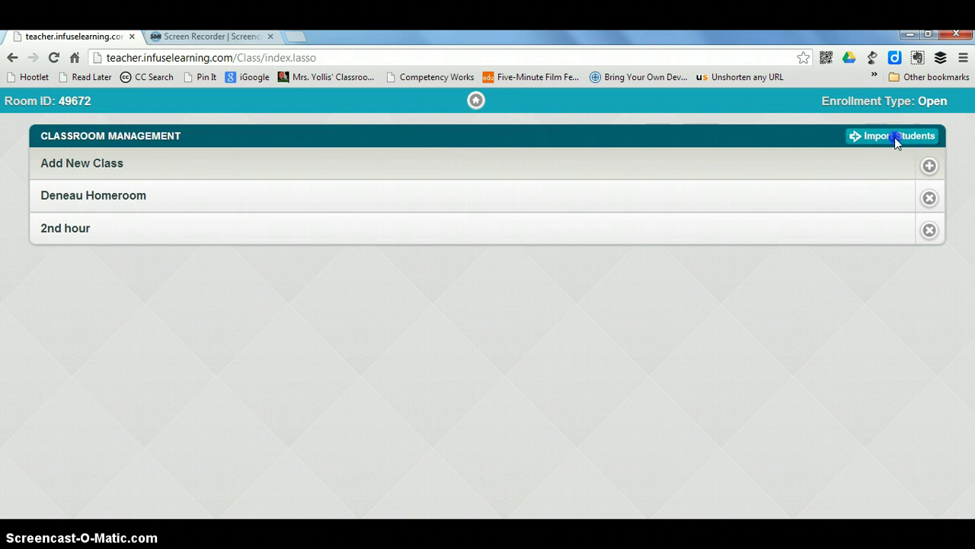
Step: Look at the student import options, close them without uploading a roster, and return to the dashboard
left_click(894, 137)
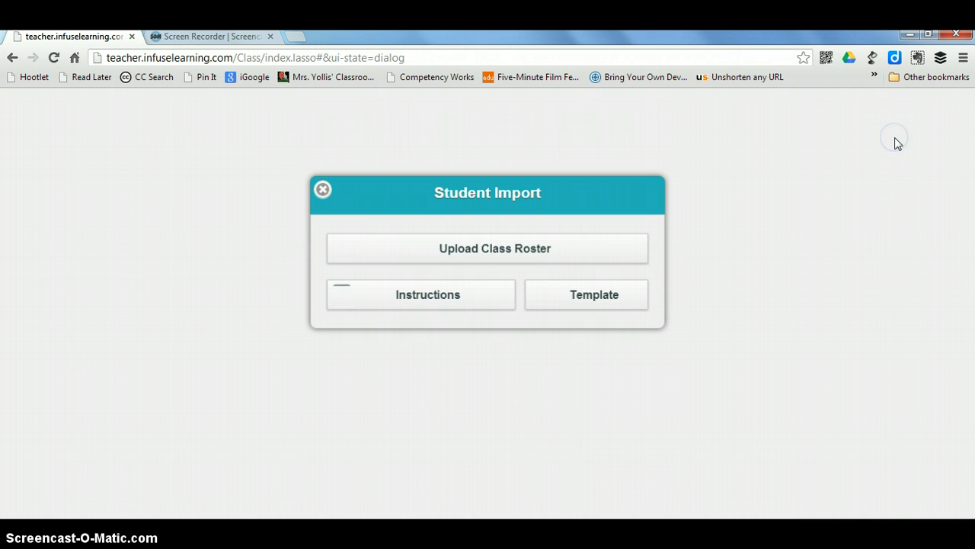
left_click(321, 190)
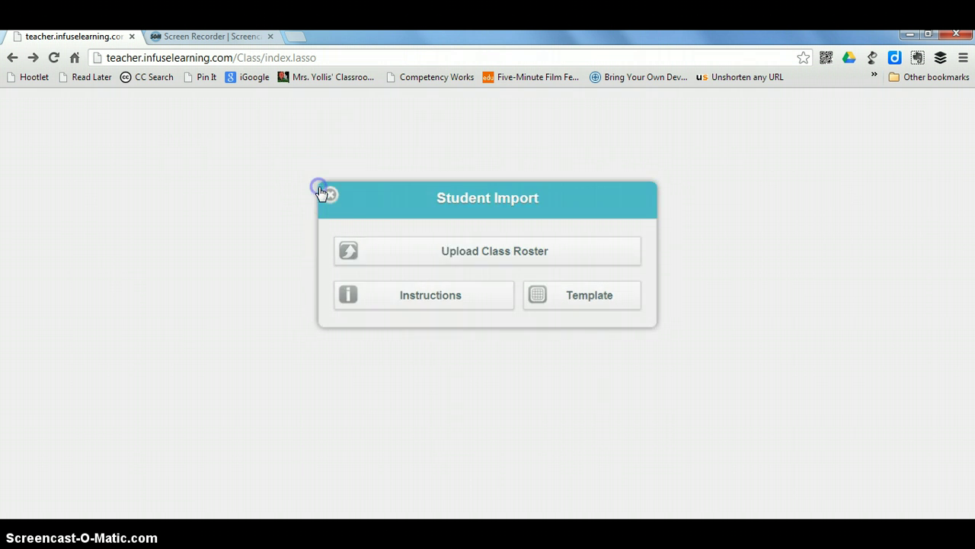
left_click(471, 107)
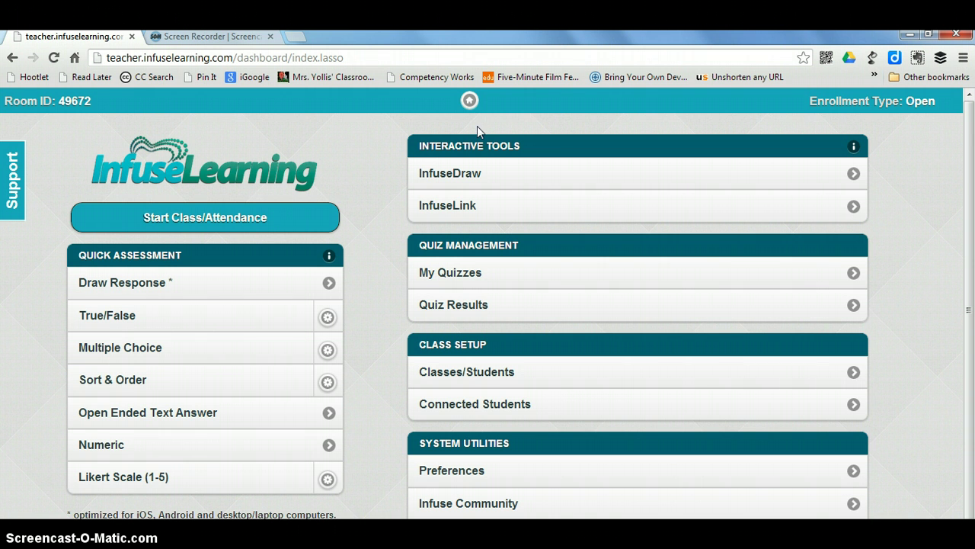
Step: Check the Connected Students page for enrolled students and the joining instructions, and return to the dashboard
left_click(623, 404)
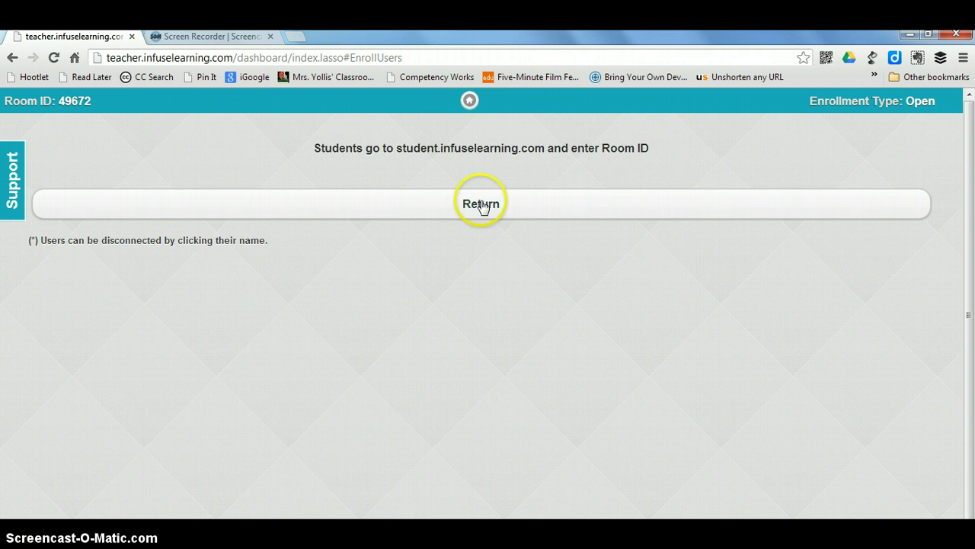
left_click(468, 100)
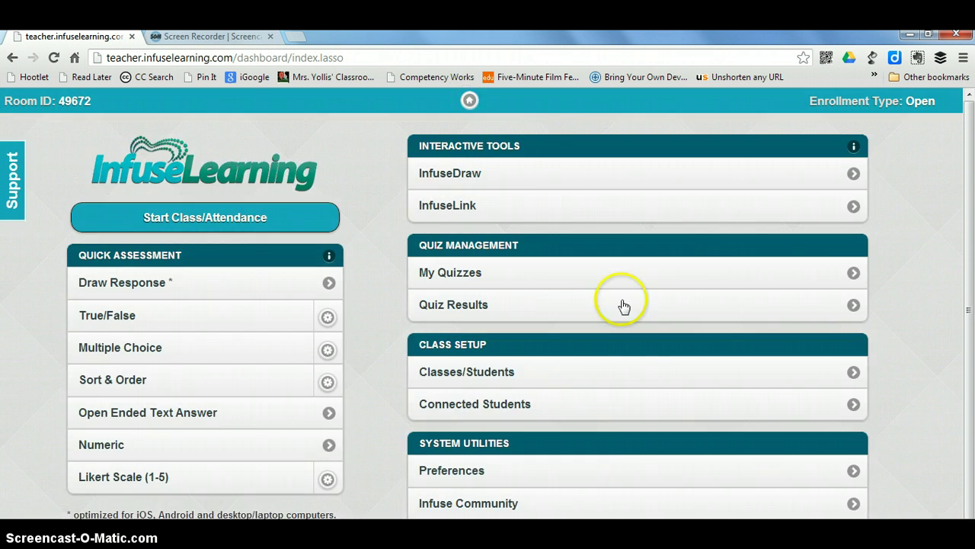
Step: Look through the account Preferences, including the quiz navigation, audio, translation and student name options, and return to the dashboard without changing anything
scroll(612, 391, "down", 1)
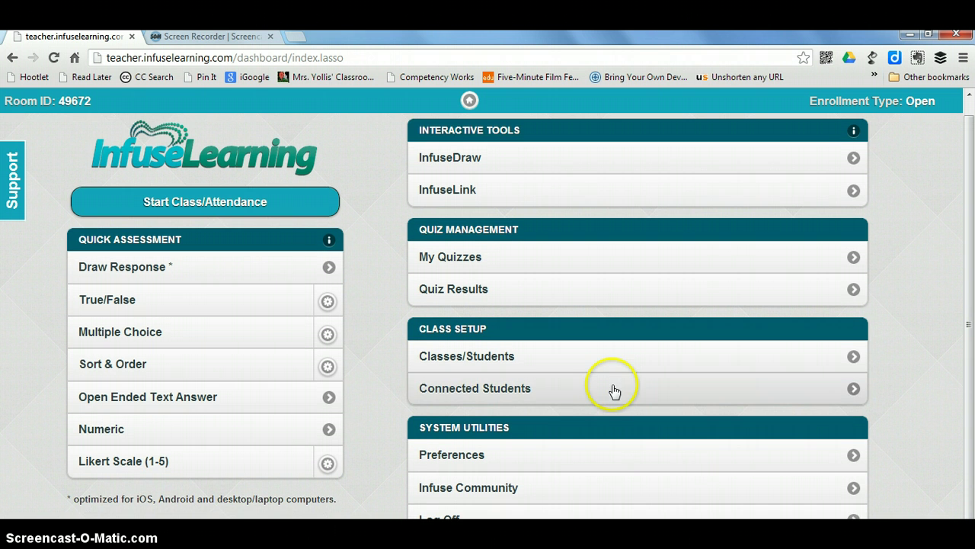
left_click(483, 456)
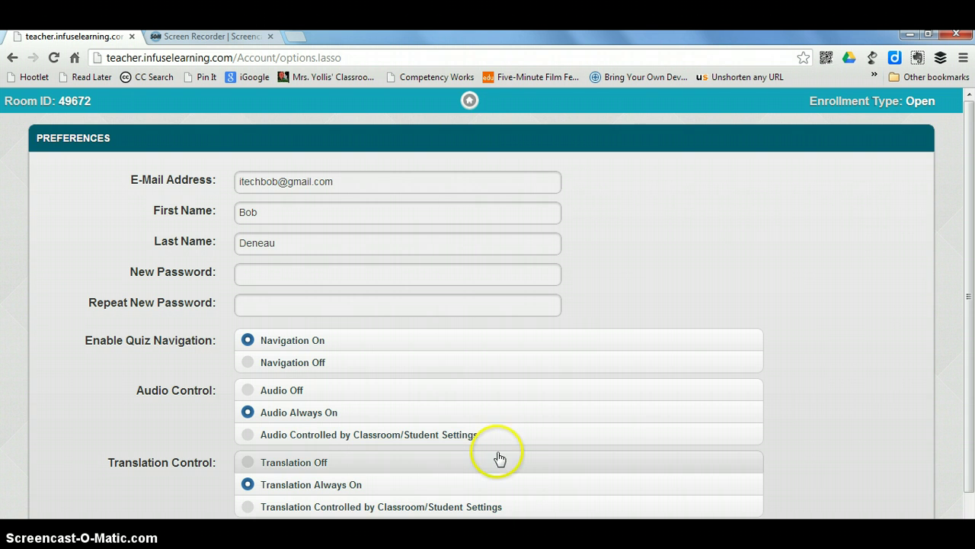
scroll(503, 451, "down", 1)
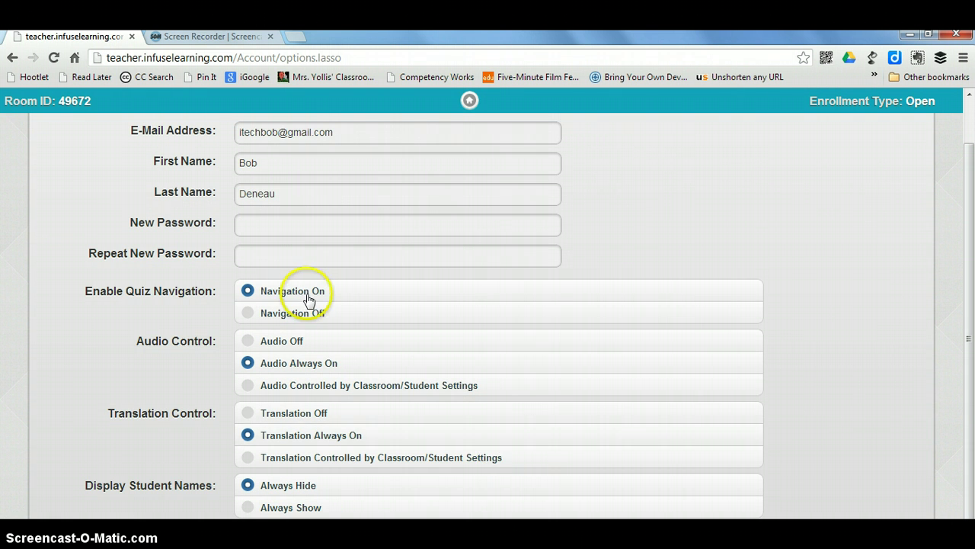
scroll(311, 298, "up", 1)
left_click(470, 100)
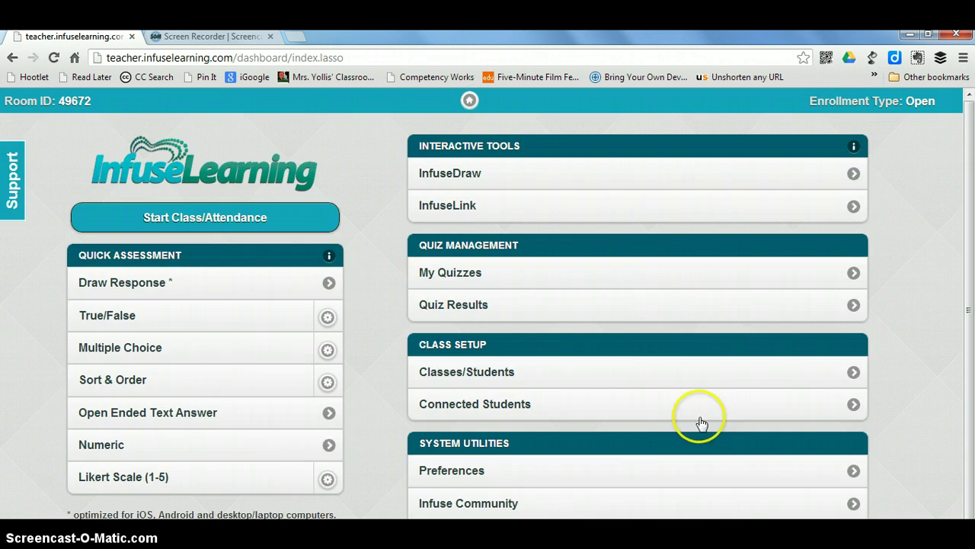
Step: Open Infuse Community, look through its getting-started guide, support articles and feature requests, and close the site to return to the dashboard
left_click(502, 502)
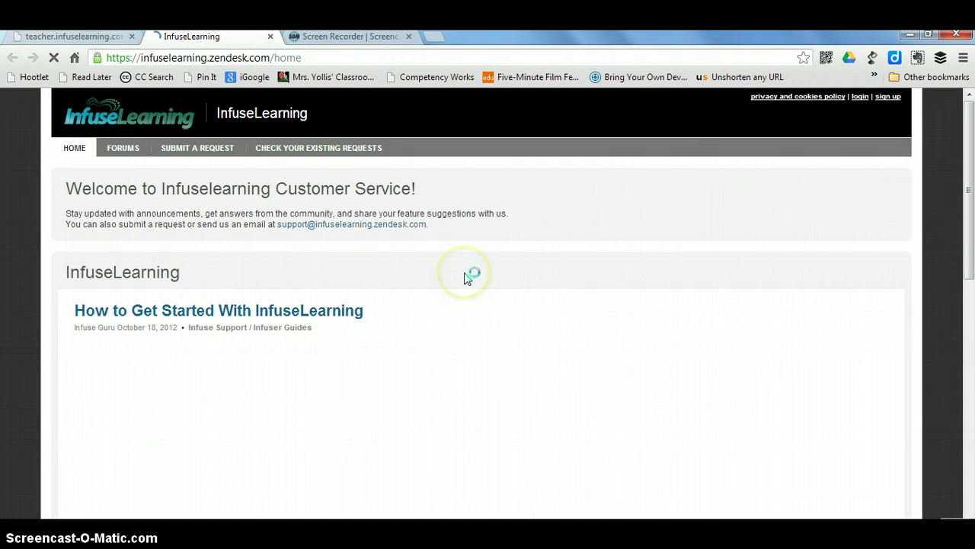
scroll(341, 287, "down", 4)
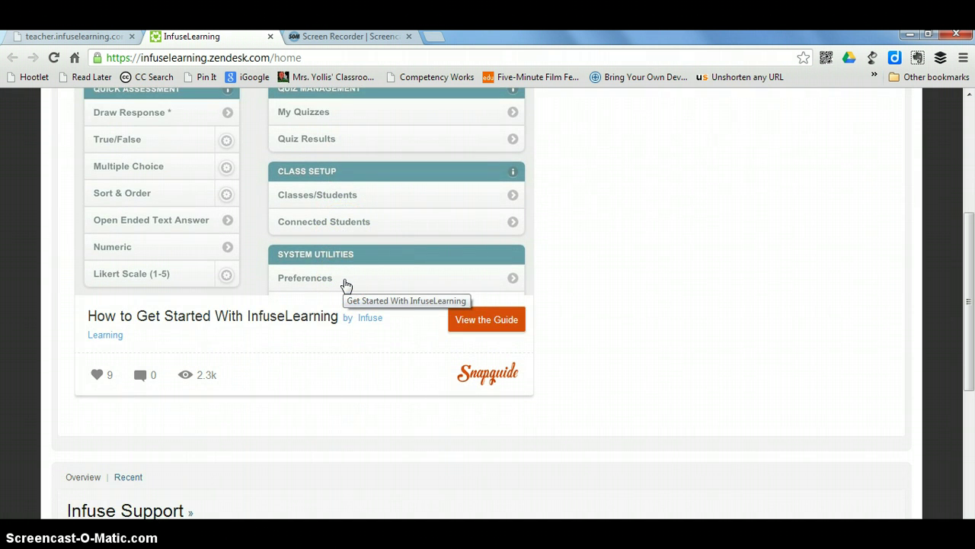
scroll(345, 285, "down", 2)
left_click(219, 288)
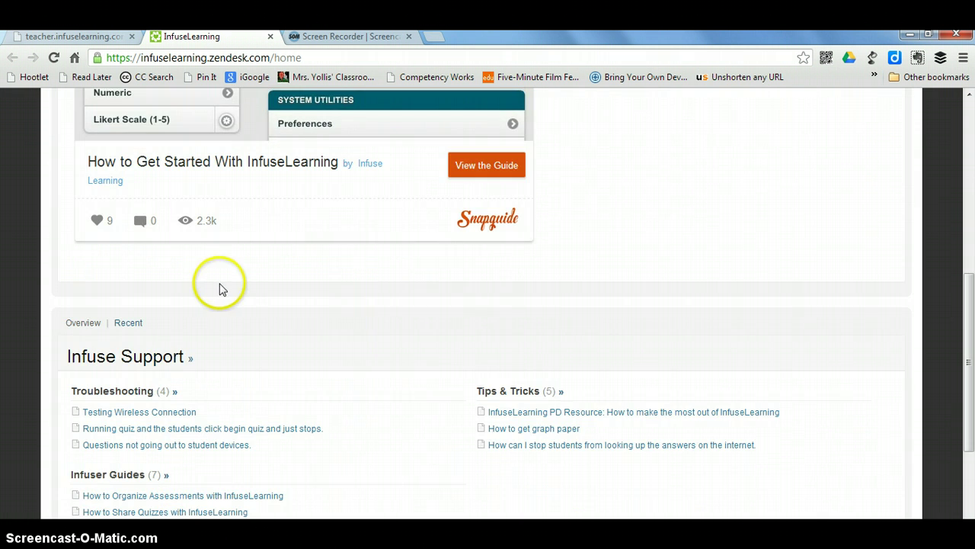
scroll(229, 293, "down", 1)
scroll(272, 399, "down", 1)
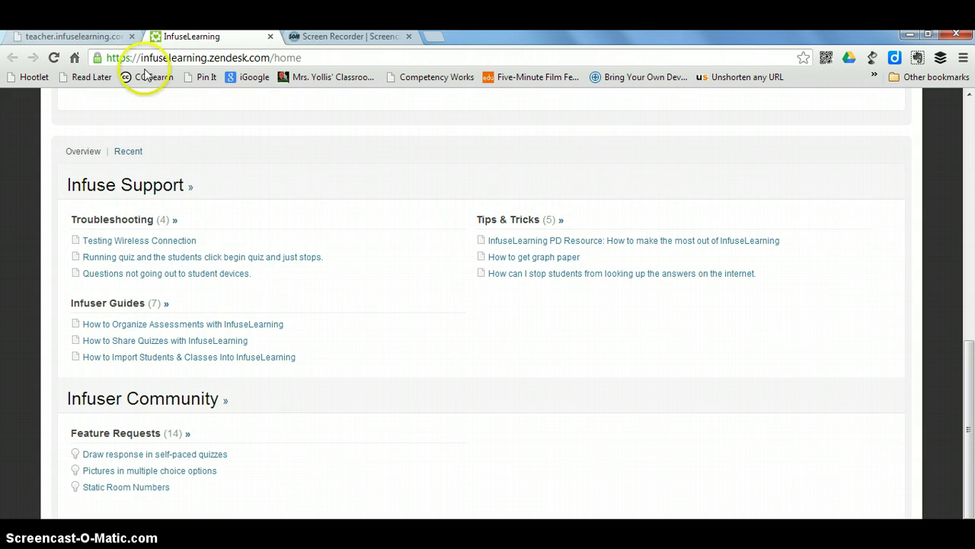
left_click(272, 36)
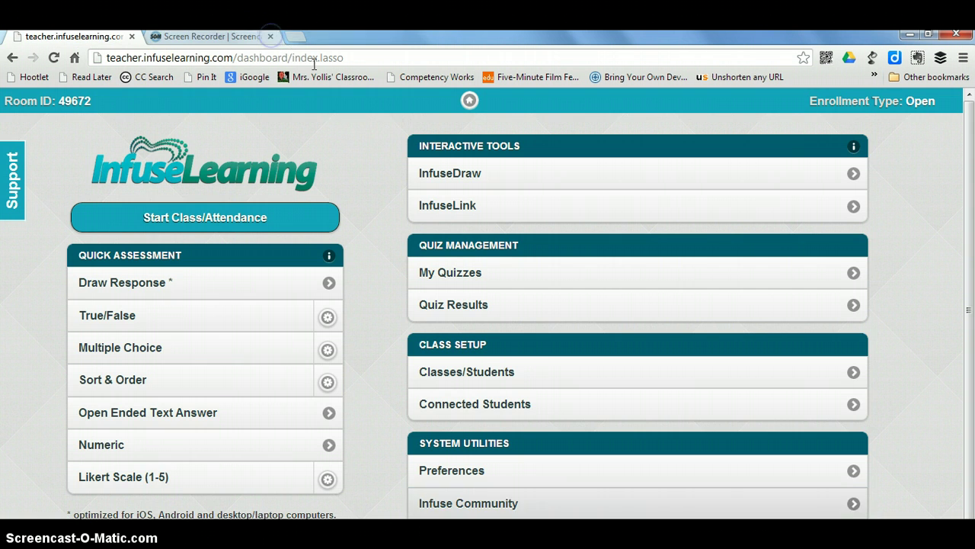
scroll(522, 377, "down", 1)
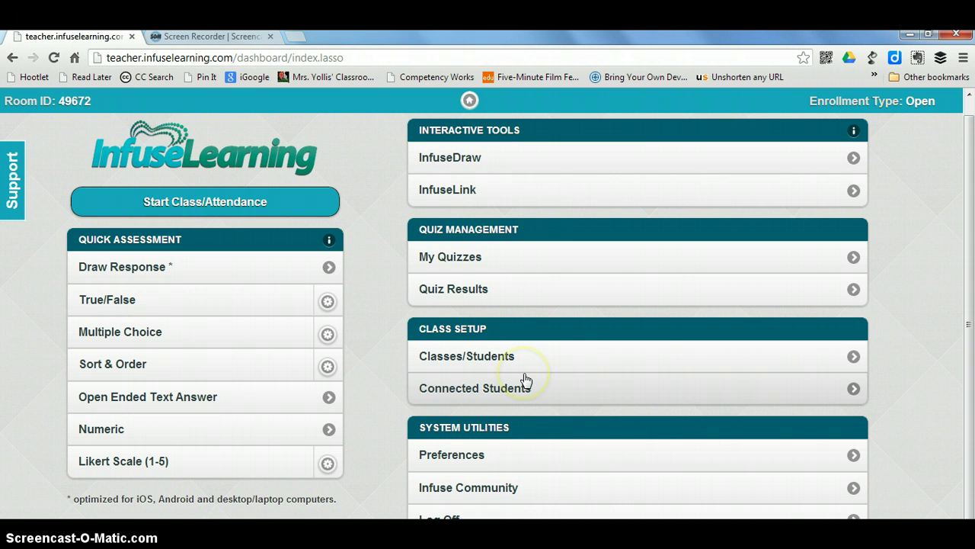